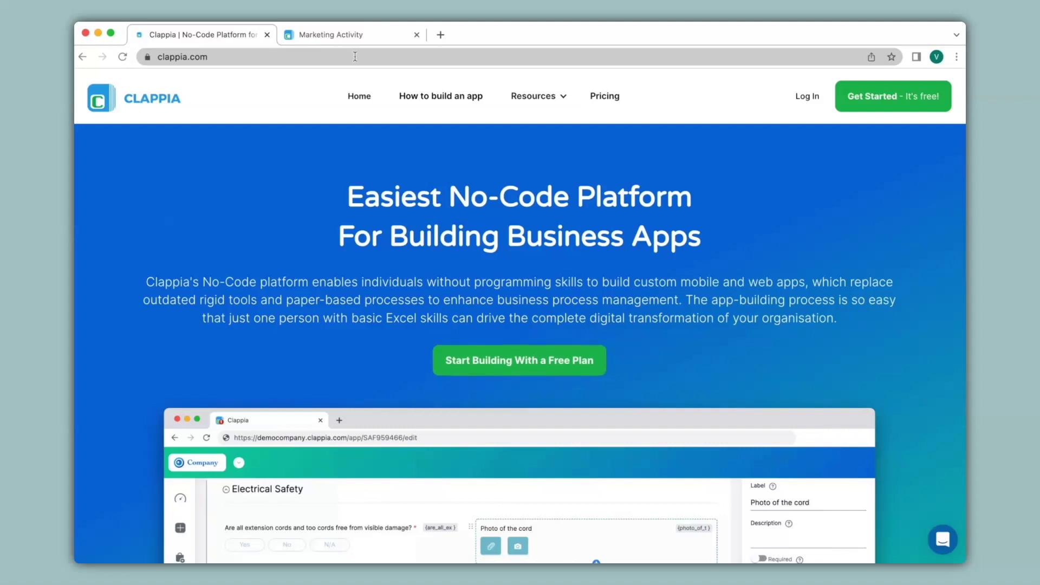
# - Switch to the Marketing Activity app tab to show its blank Tracker form
pyautogui.click(355, 35)
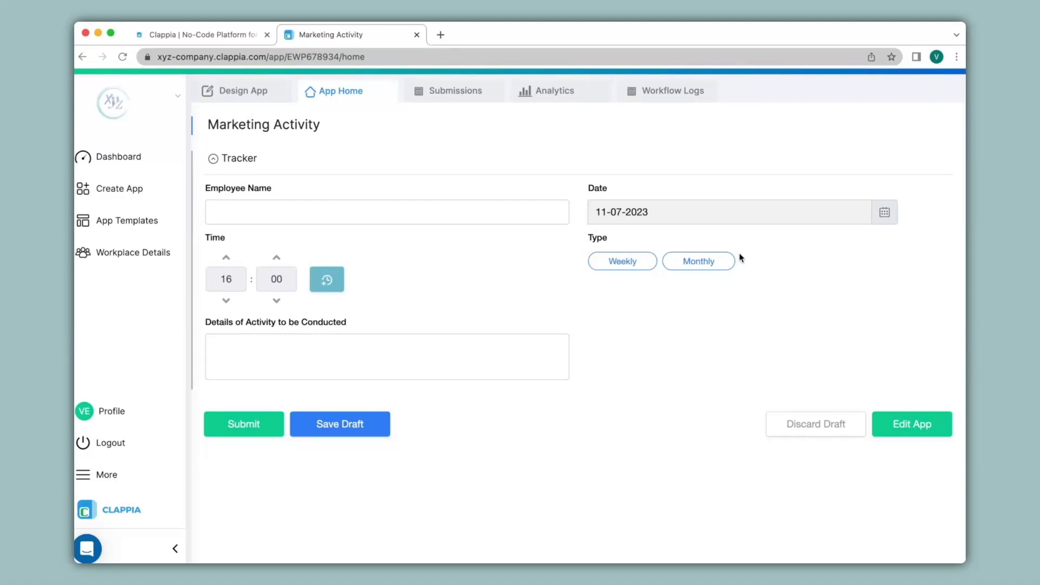
# - Open the Marketing Activity form in the Design App editor
pyautogui.click(240, 97)
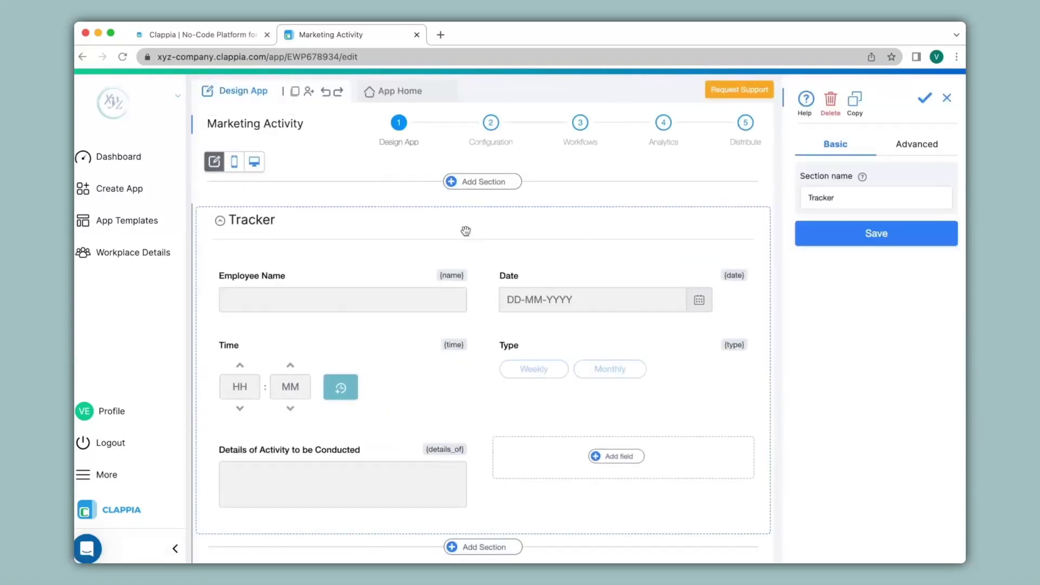
# - Add an Address field to the Tracker section from the Data Input Blocks
pyautogui.scroll(-1, 484, 259)
pyautogui.scroll(-4, 483, 253)
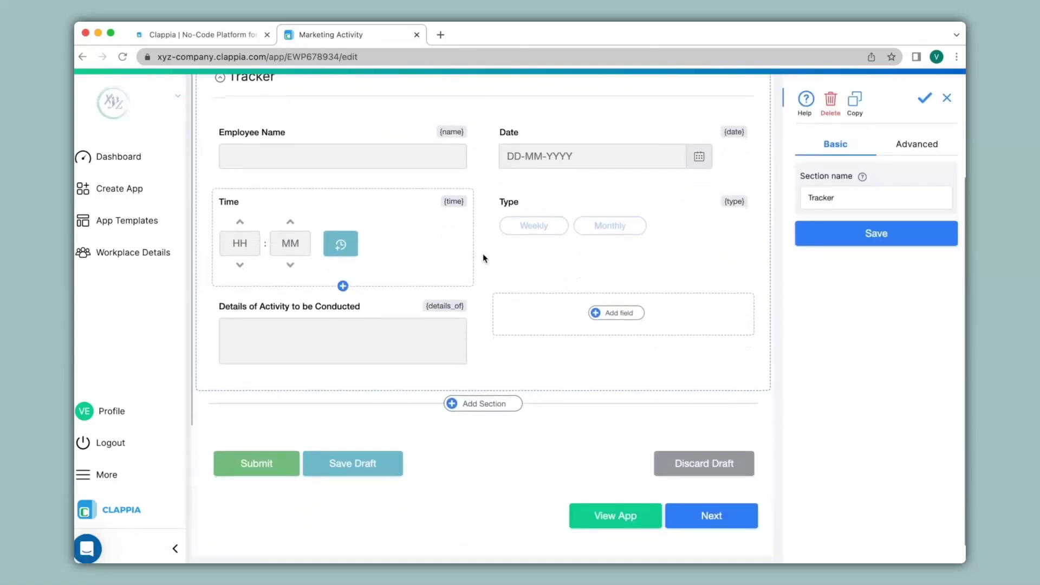
pyautogui.click(611, 314)
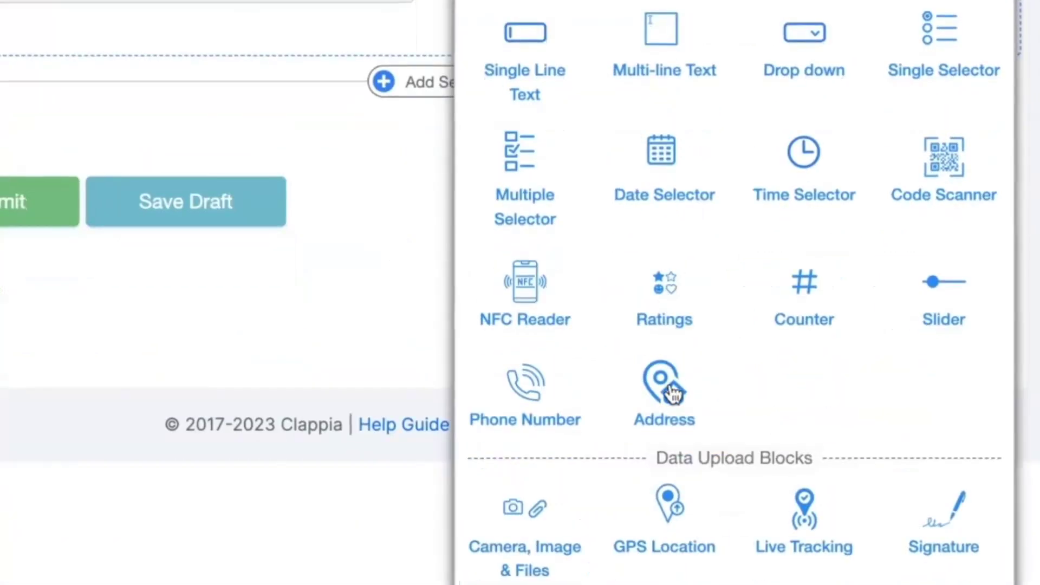
pyautogui.click(672, 392)
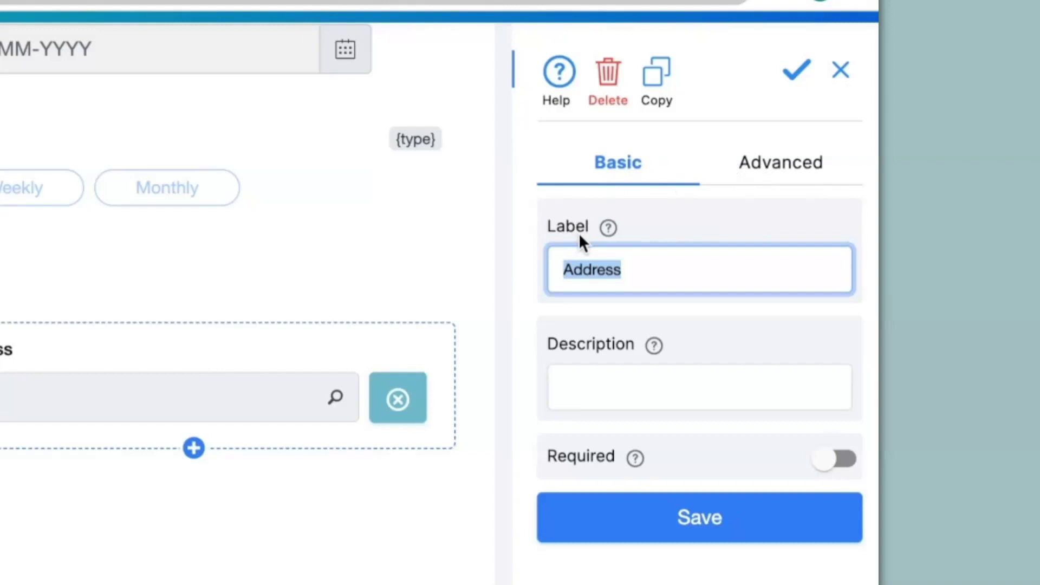
# - Label the address field 'Location' with description 'Please enter correct address' and save
pyautogui.write('Location')
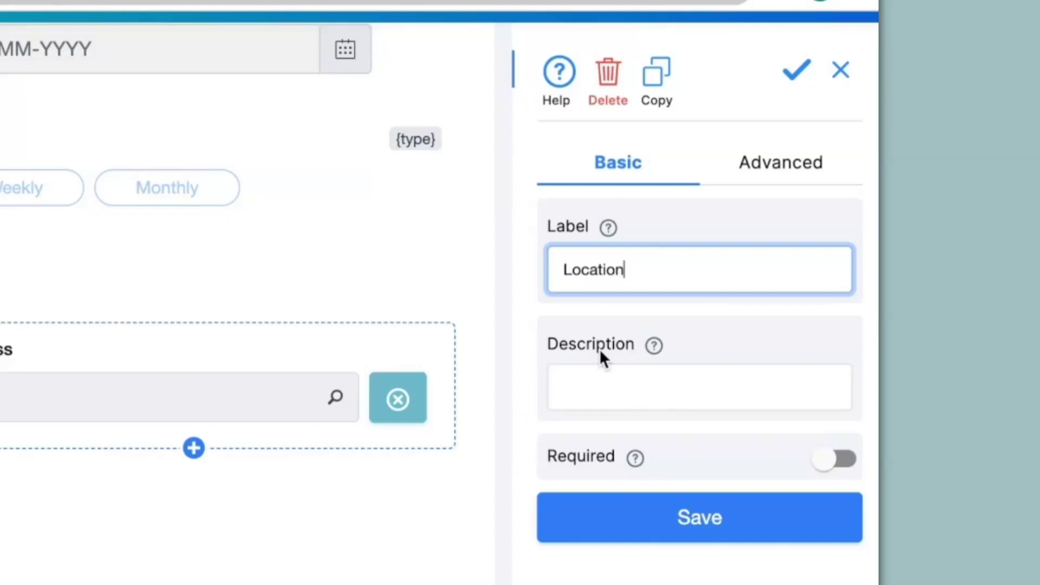
pyautogui.click(611, 383)
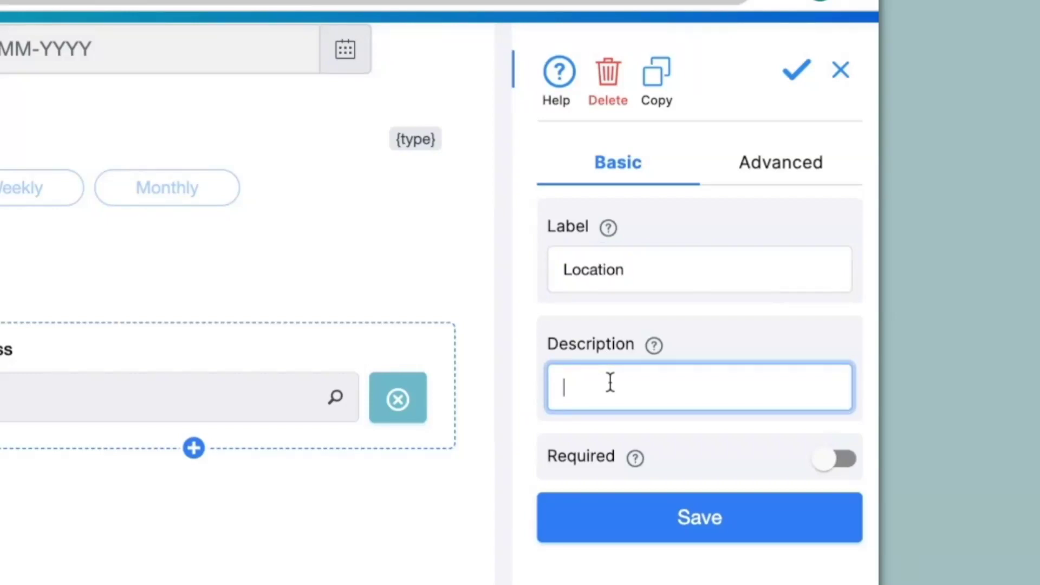
pyautogui.write('Please enter correct address')
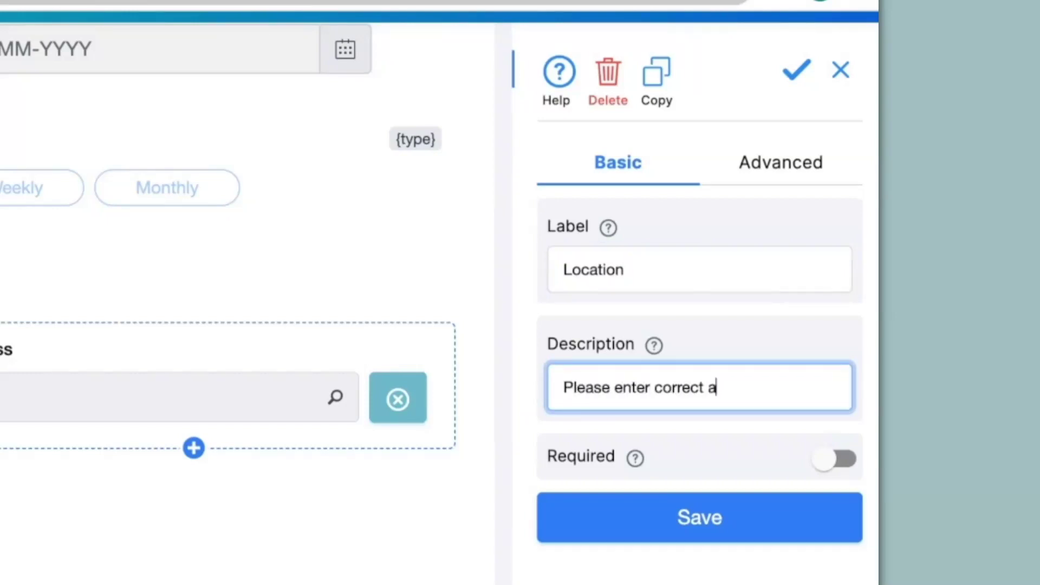
pyautogui.click(606, 528)
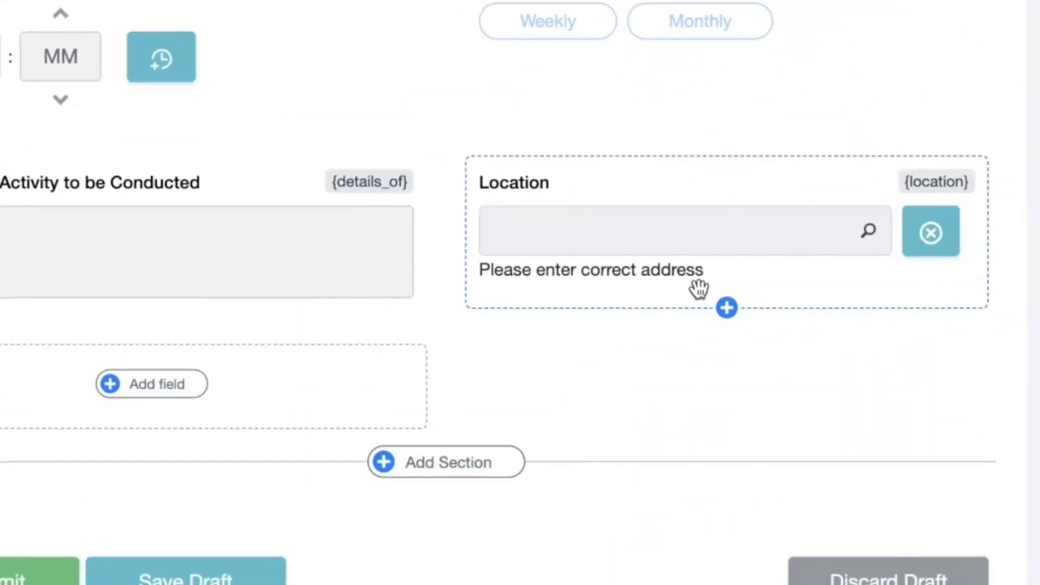
# - Make the Location field required and save its settings
pyautogui.click(766, 286)
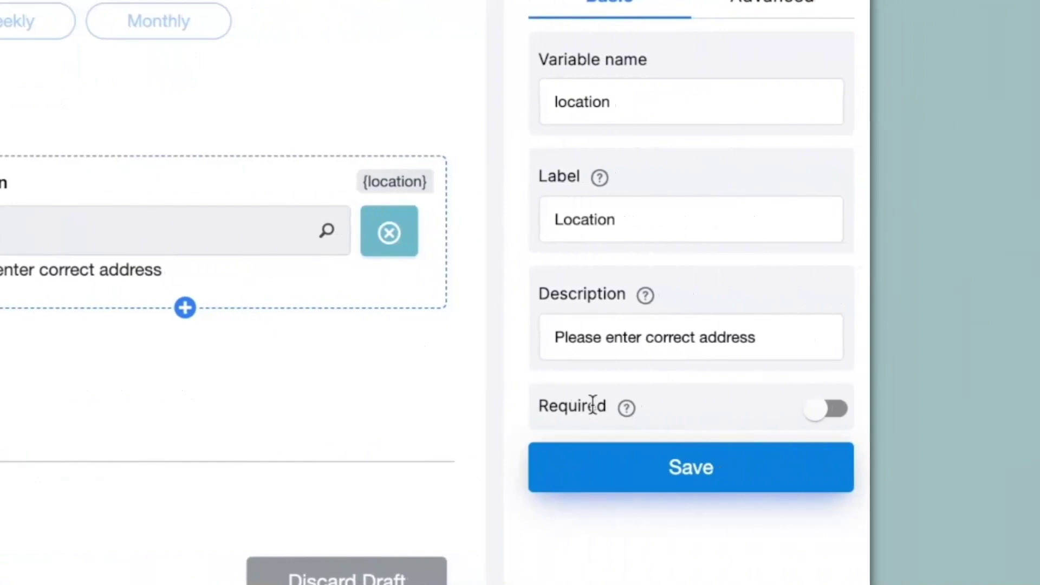
pyautogui.click(840, 410)
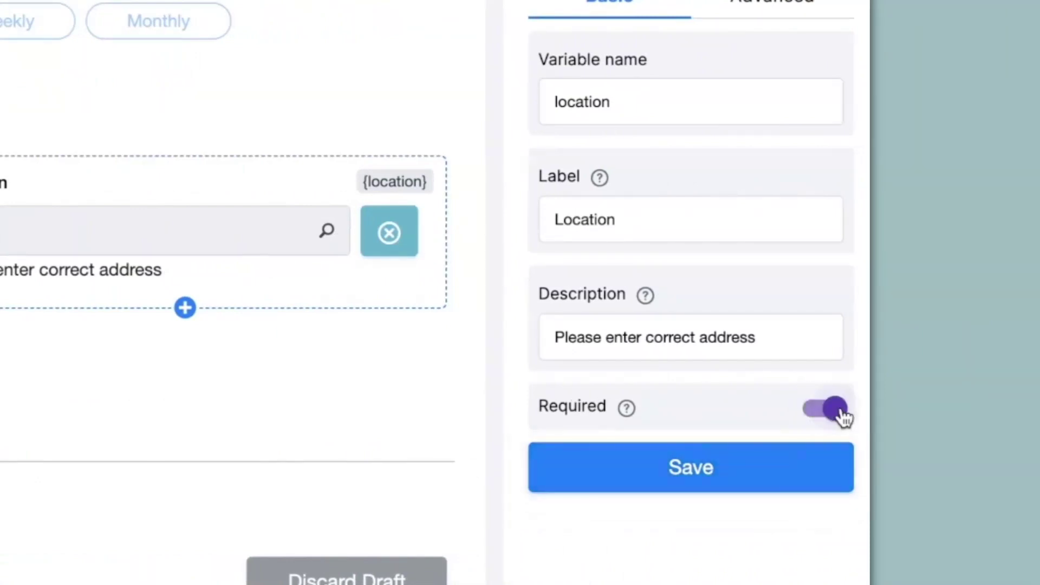
pyautogui.click(726, 466)
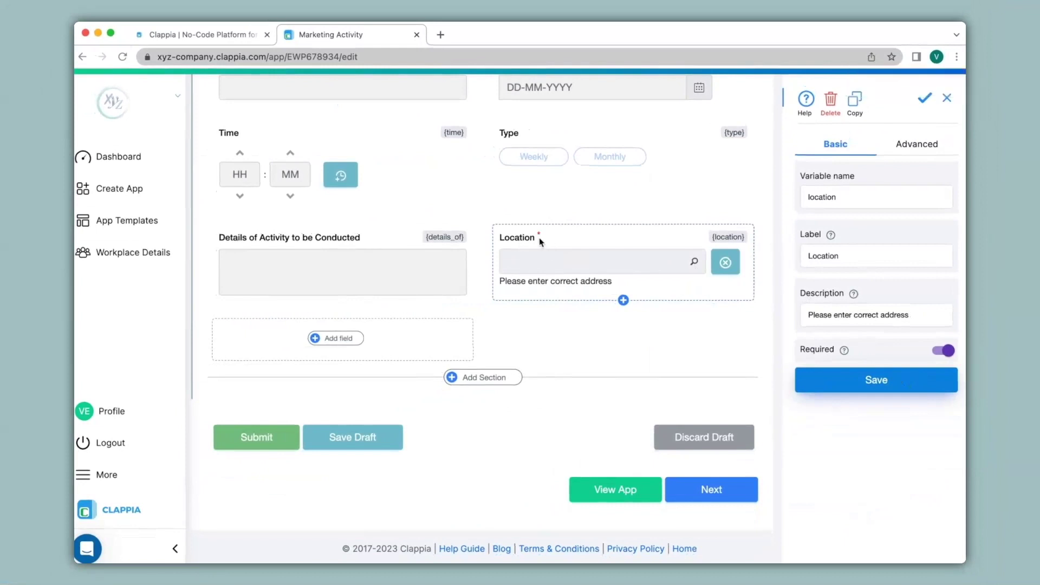
pyautogui.scroll(4, 539, 237)
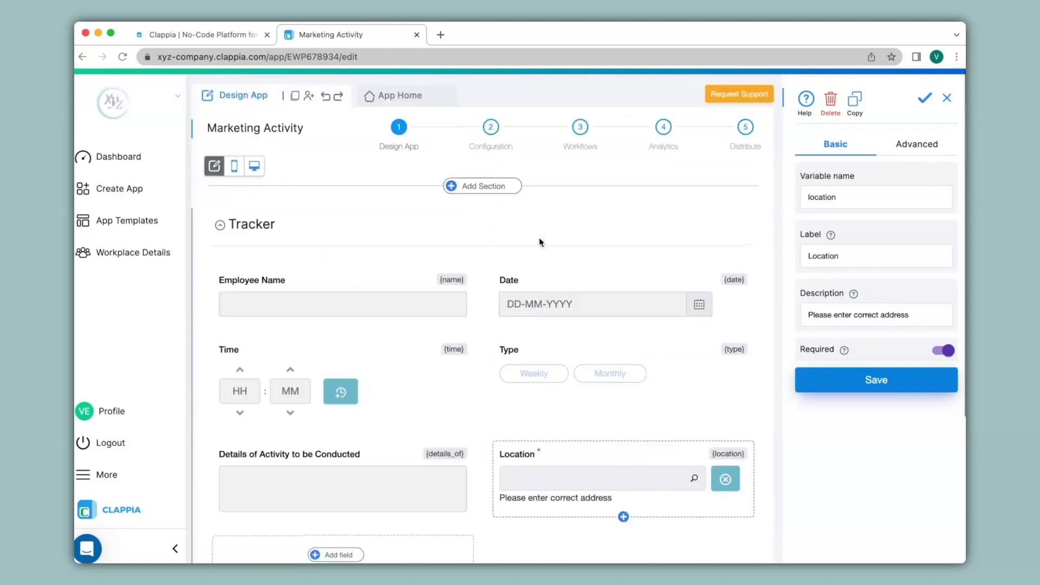
# - In the live form, search 'times squ' and set Location to Times Square, Manhattan, NY, USA
pyautogui.click(408, 95)
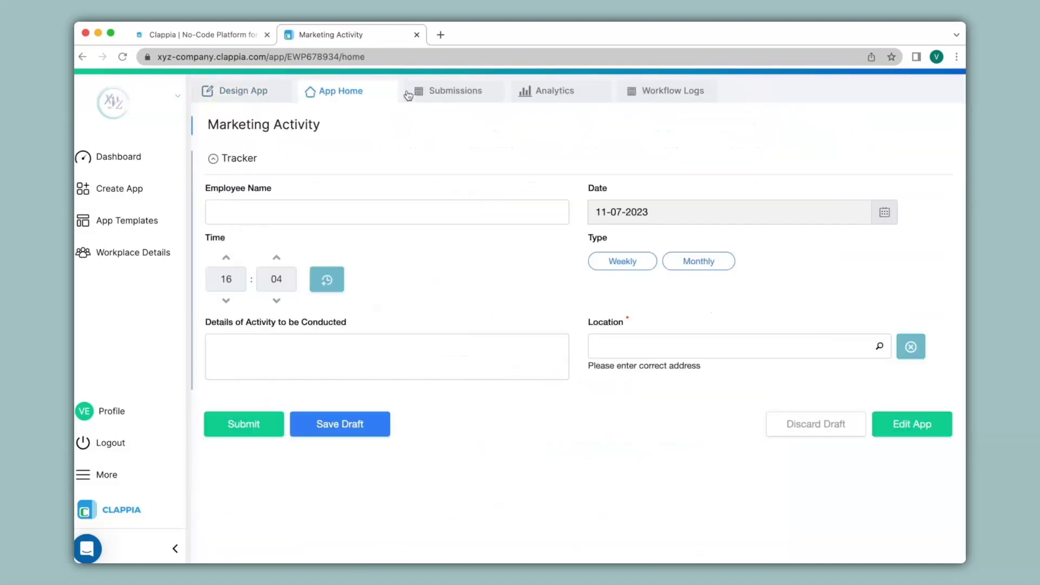
pyautogui.click(687, 339)
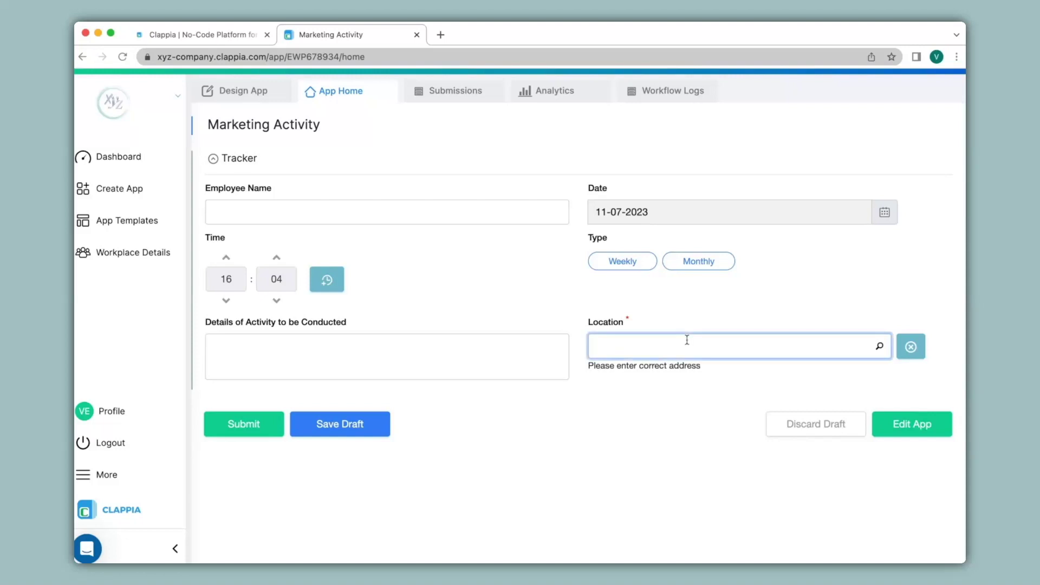
pyautogui.write('times ')
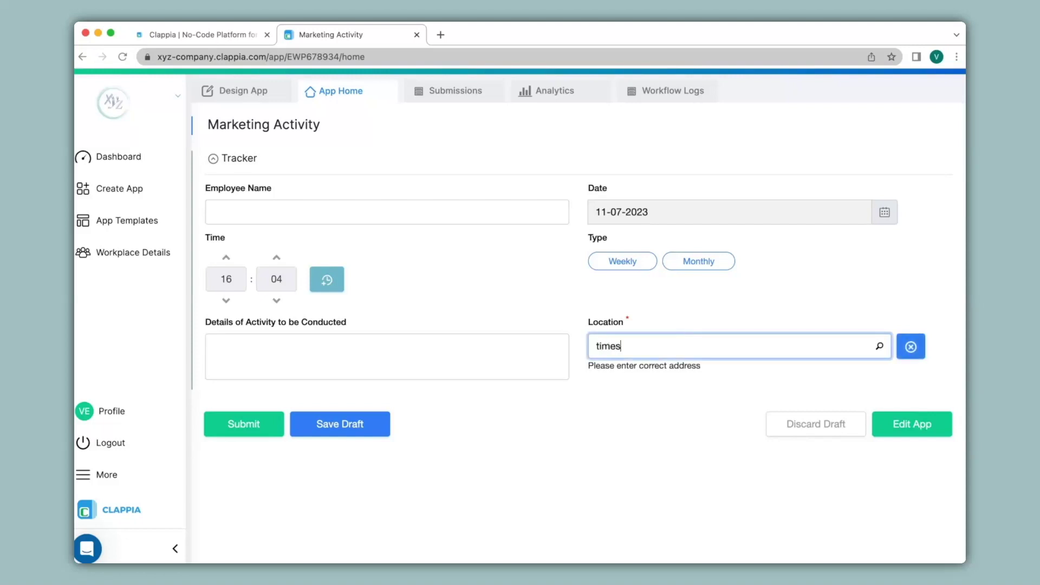
pyautogui.write('sq')
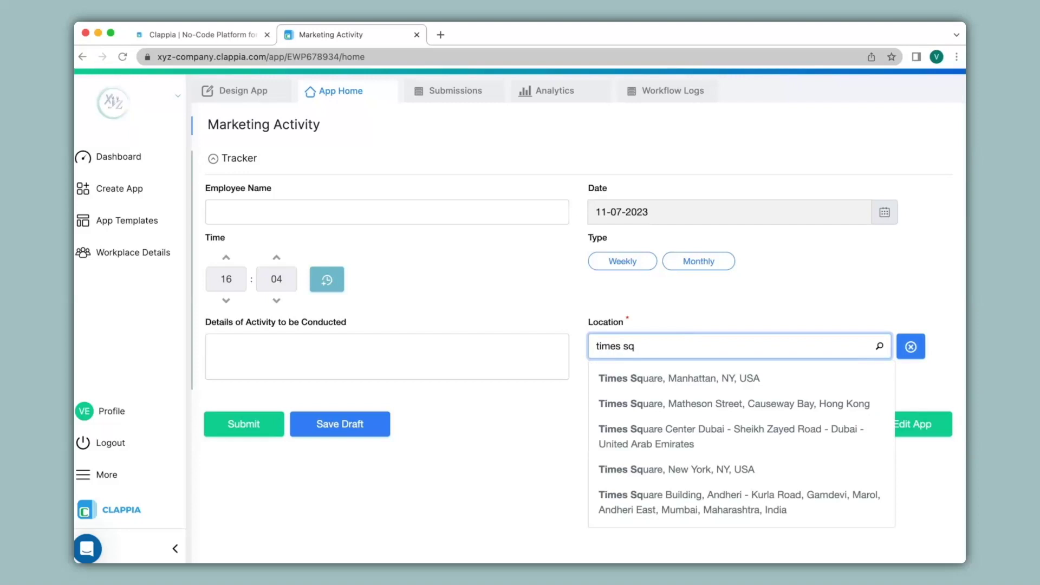
pyautogui.write('u')
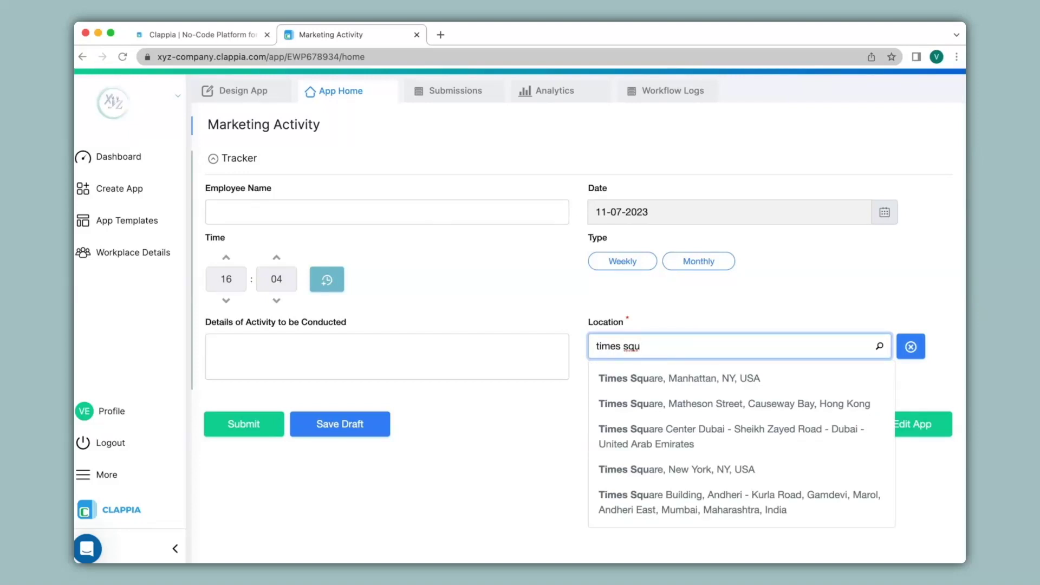
pyautogui.click(674, 379)
pyautogui.scroll(-4, 674, 377)
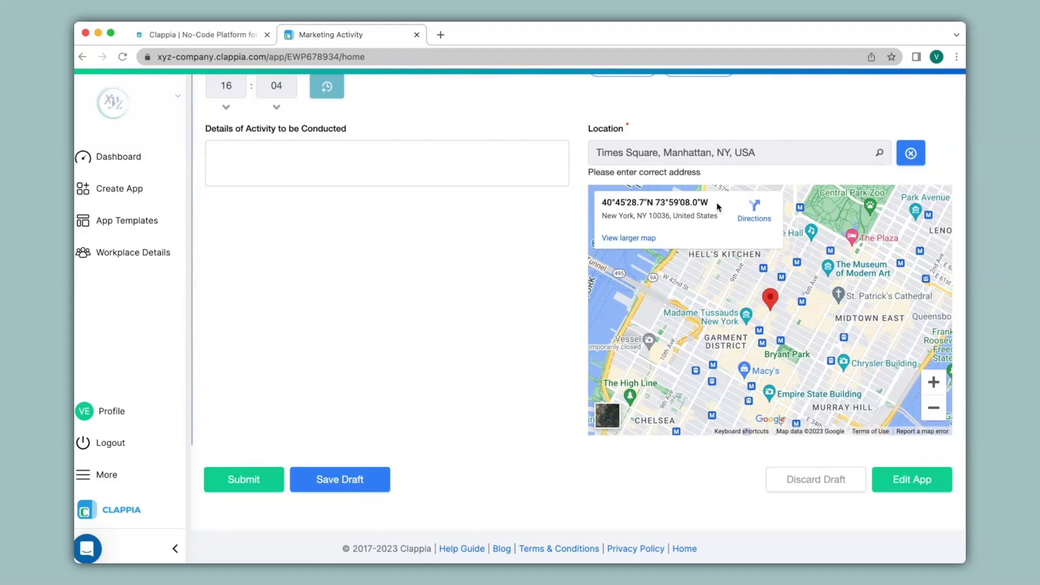
pyautogui.scroll(4, 717, 206)
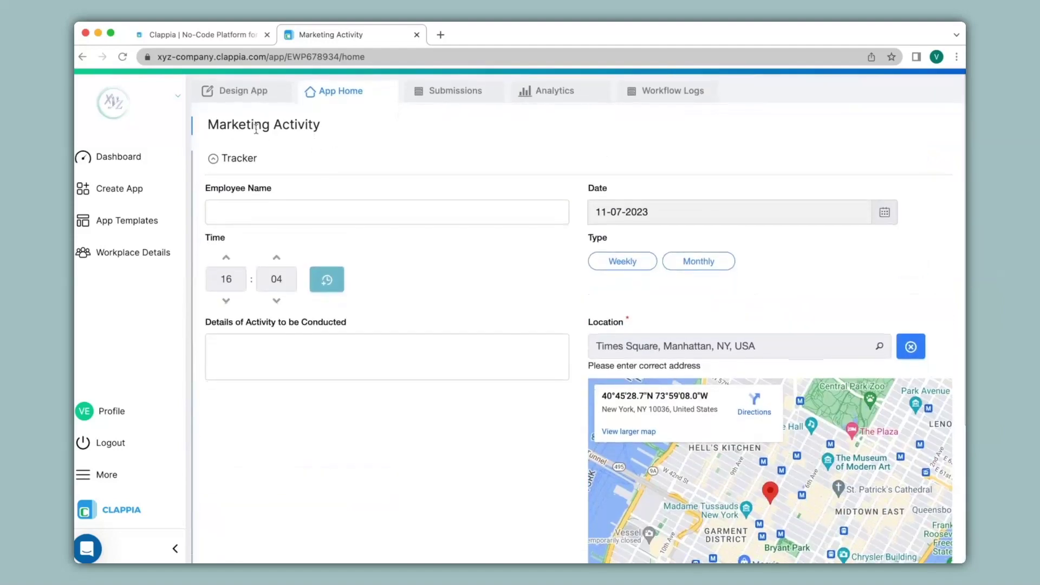
# - Set the Location field's Advanced Countries List to India and save
pyautogui.click(232, 91)
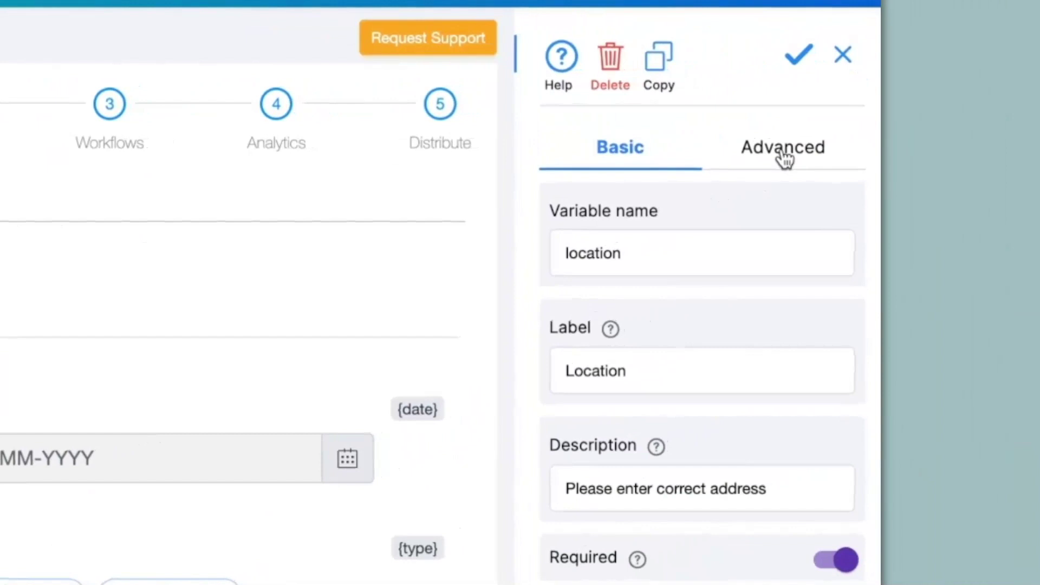
pyautogui.click(785, 159)
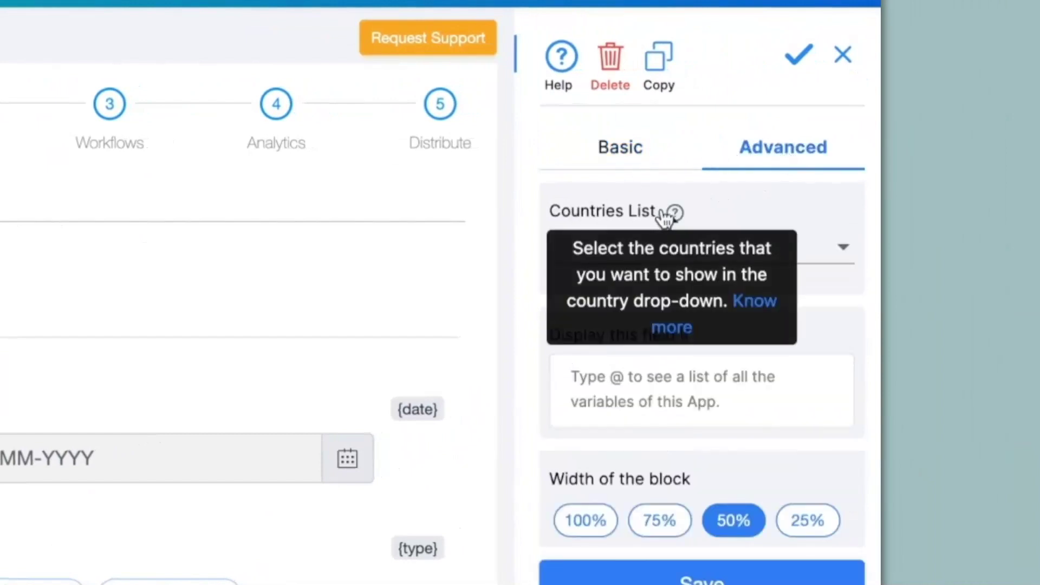
pyautogui.click(646, 264)
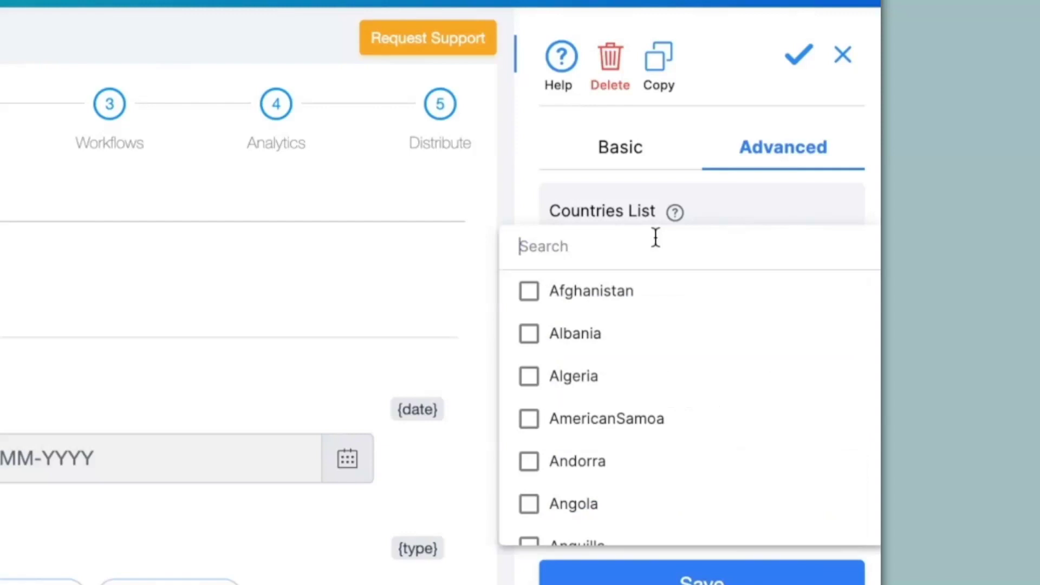
pyautogui.write('i')
pyautogui.click(532, 382)
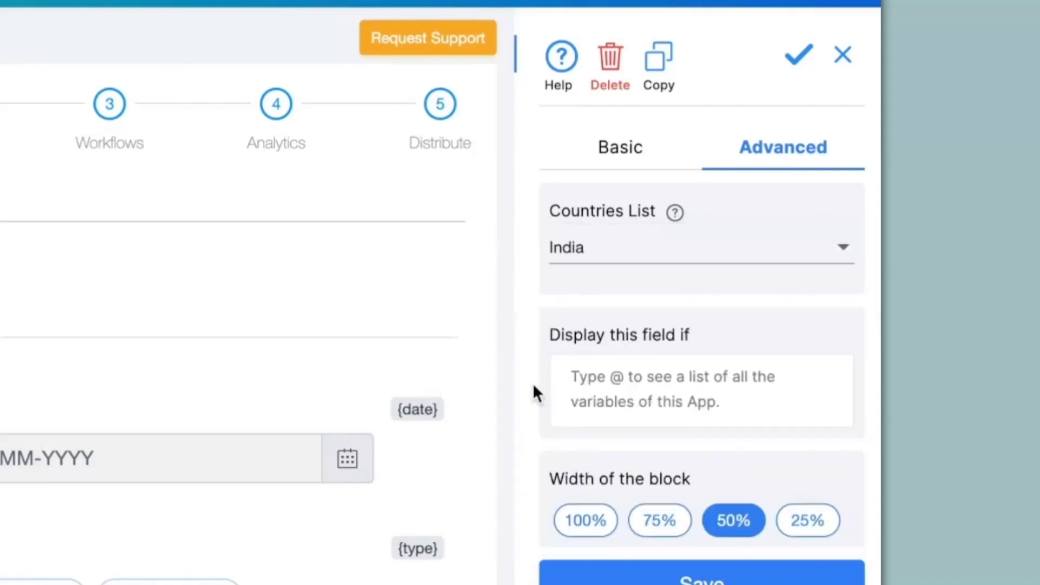
pyautogui.click(704, 579)
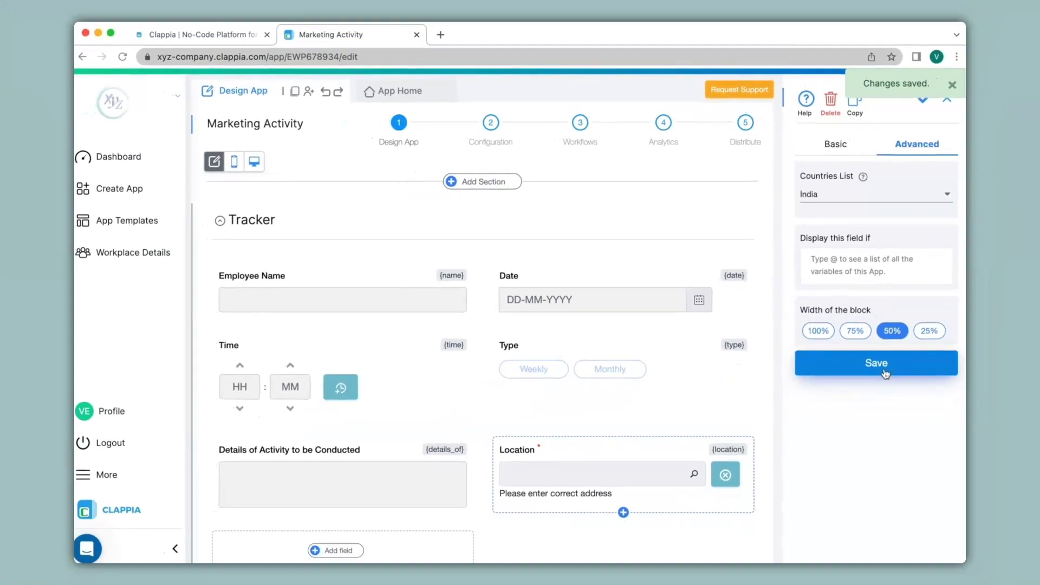
# - In the live form, type 'sector' in Location to check for Indian-only suggestions, then pick Weekly
pyautogui.click(402, 98)
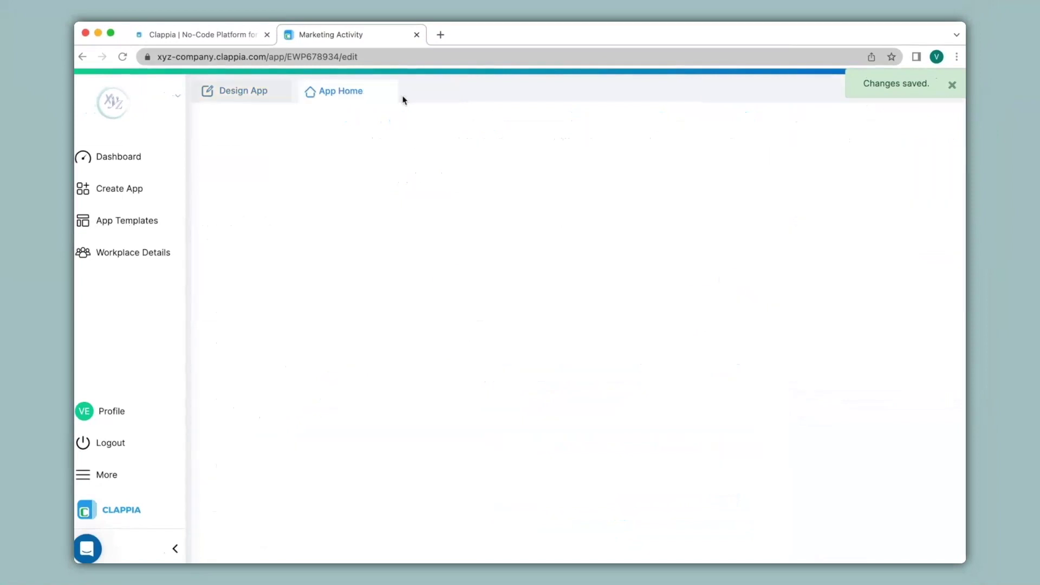
pyautogui.click(647, 348)
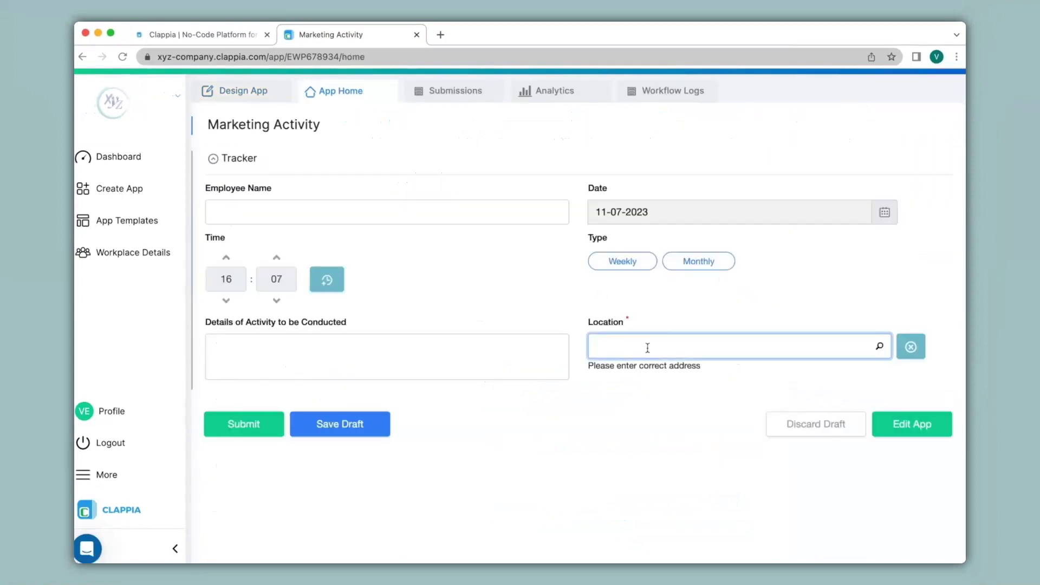
pyautogui.write('sector')
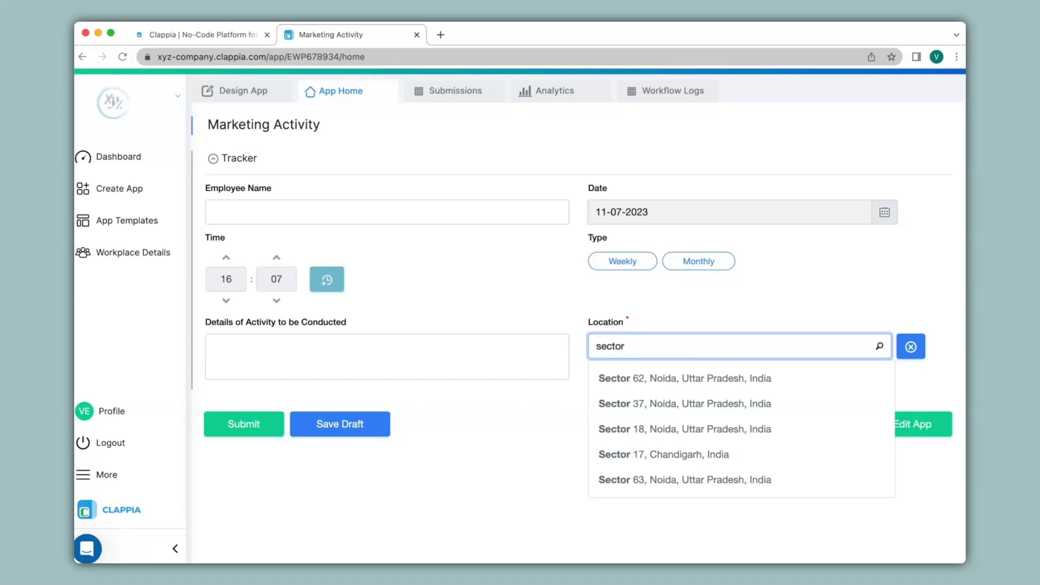
pyautogui.click(645, 330)
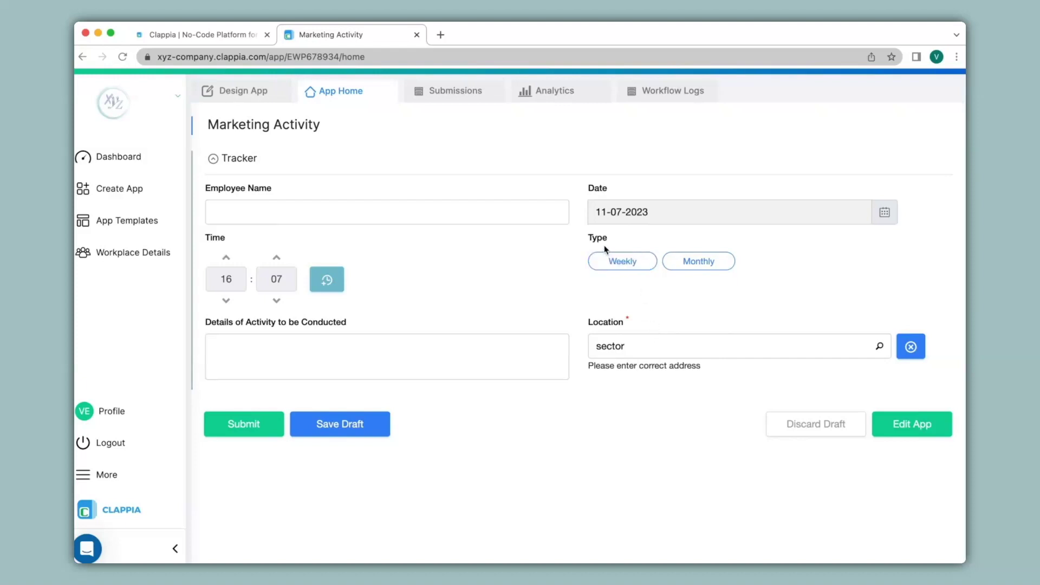
pyautogui.click(619, 264)
# - Give Location the display condition {type}="Monthly" and save it
pyautogui.click(255, 96)
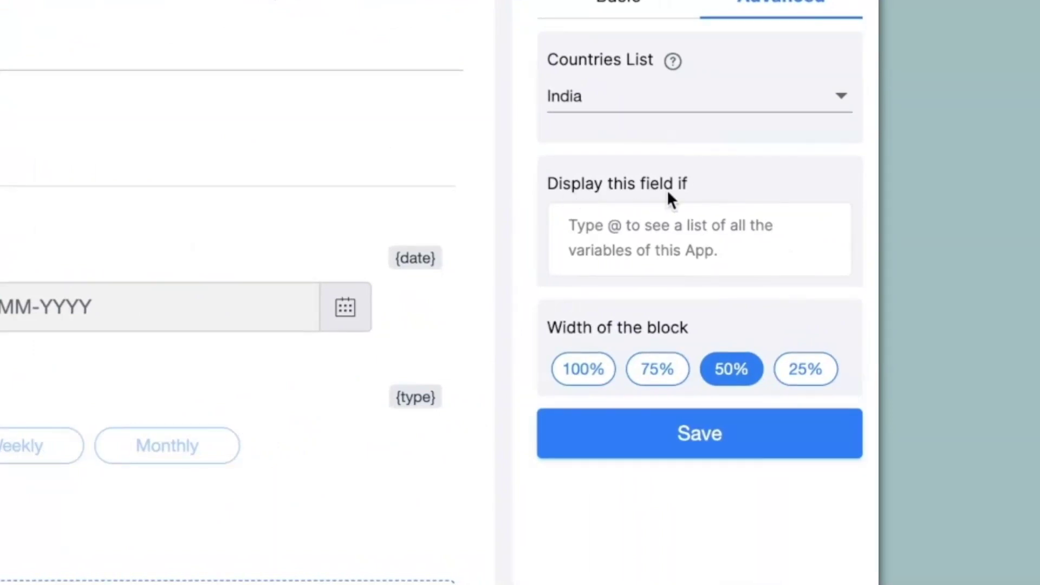
pyautogui.click(659, 246)
pyautogui.click(660, 247)
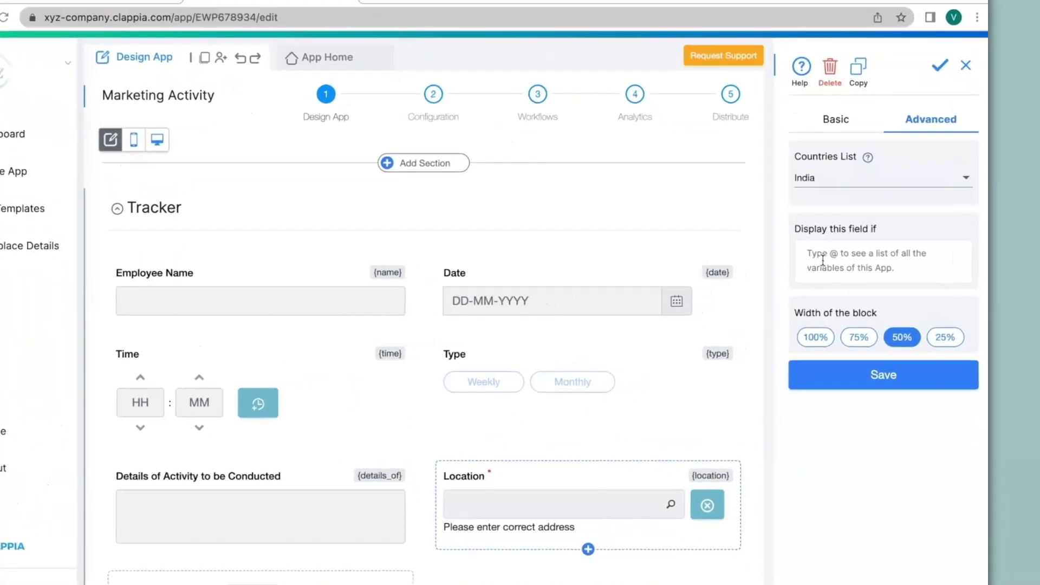
pyautogui.write('@typ')
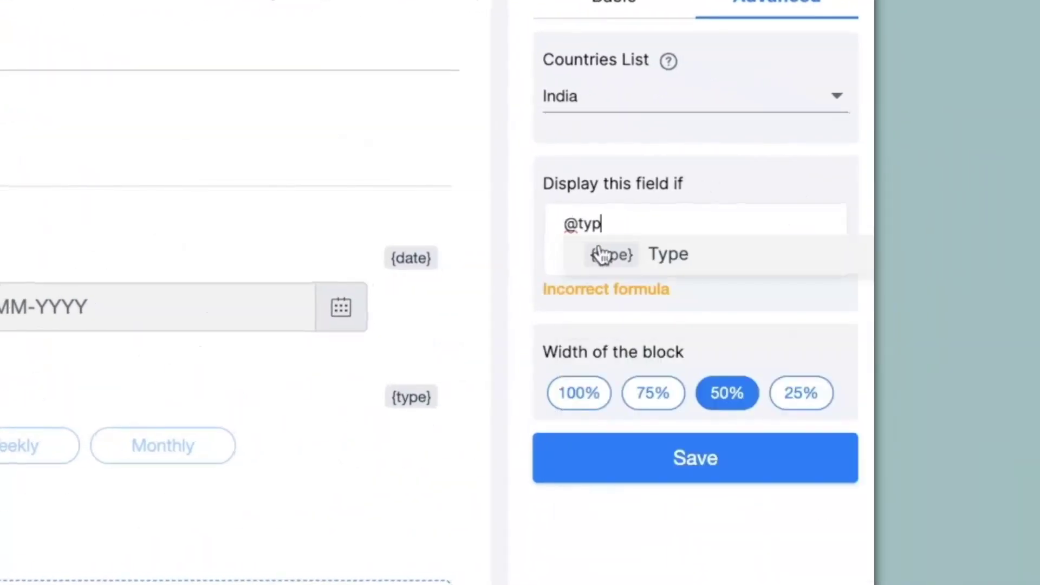
pyautogui.click(616, 259)
pyautogui.write('=')
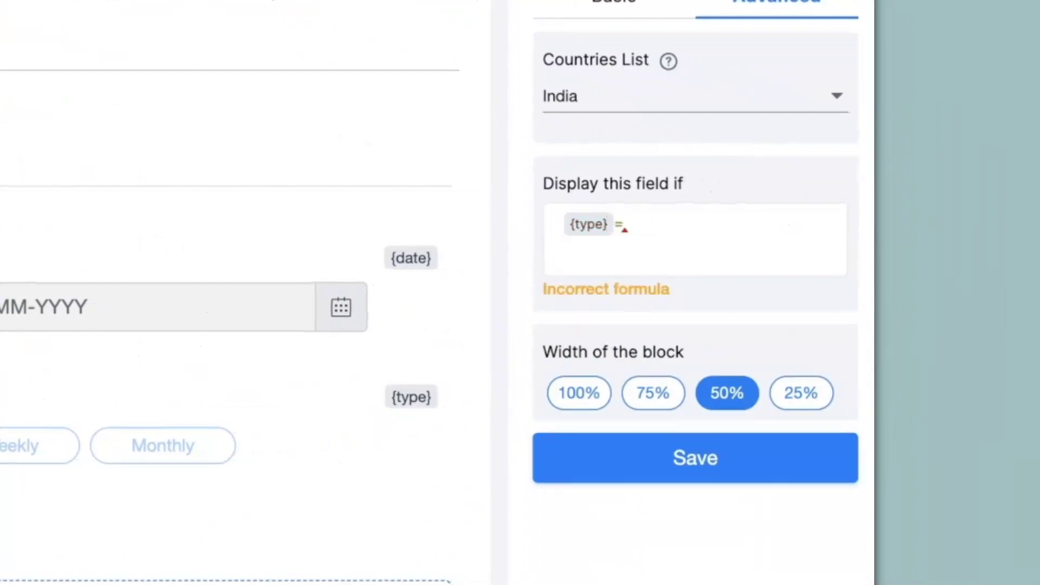
pyautogui.write('"Monthly')
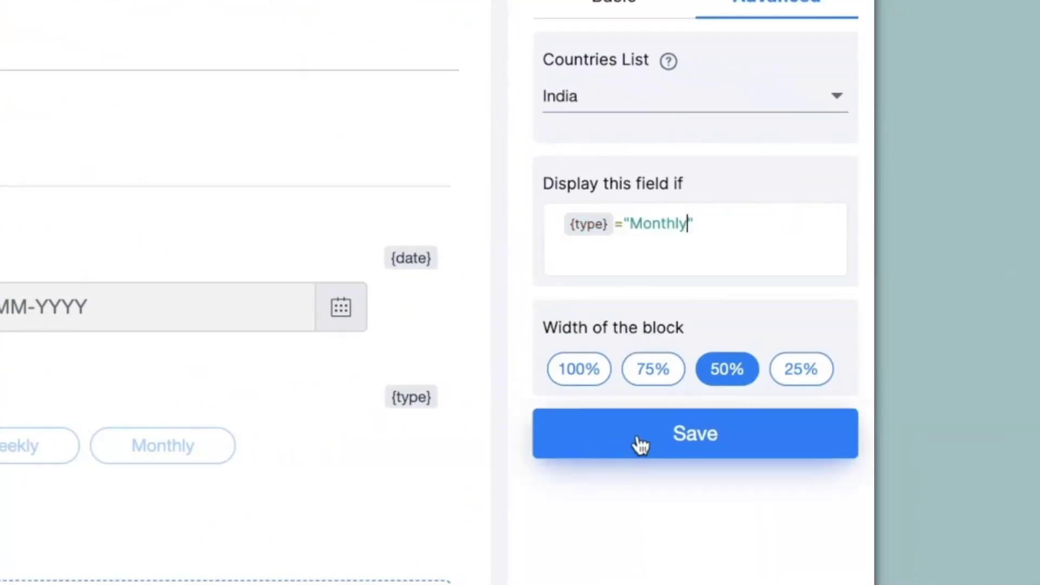
pyautogui.click(639, 443)
pyautogui.click(403, 95)
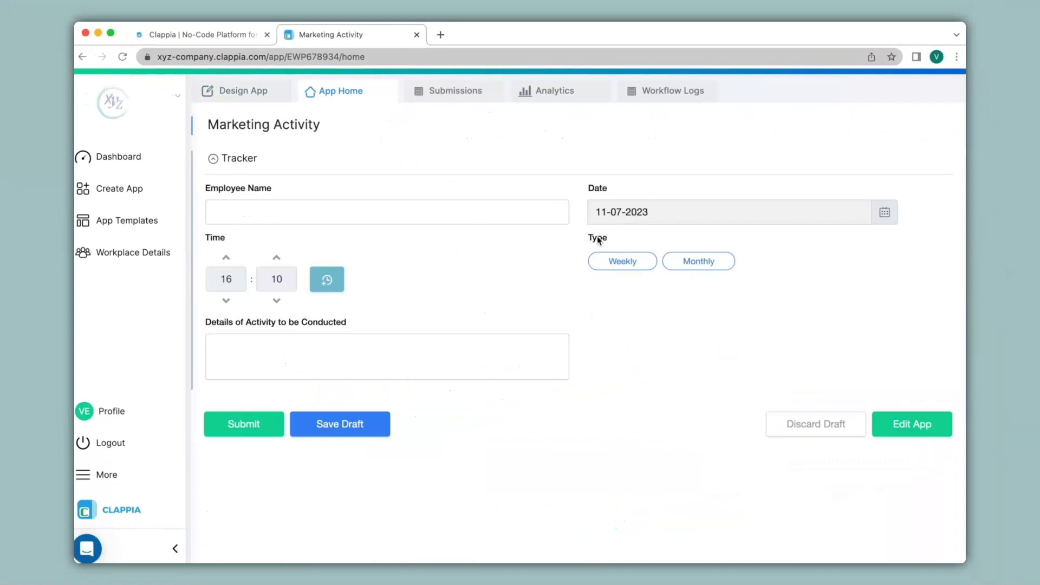
# - Toggle Type from Weekly to Monthly to confirm Location shows only for Monthly
pyautogui.click(618, 266)
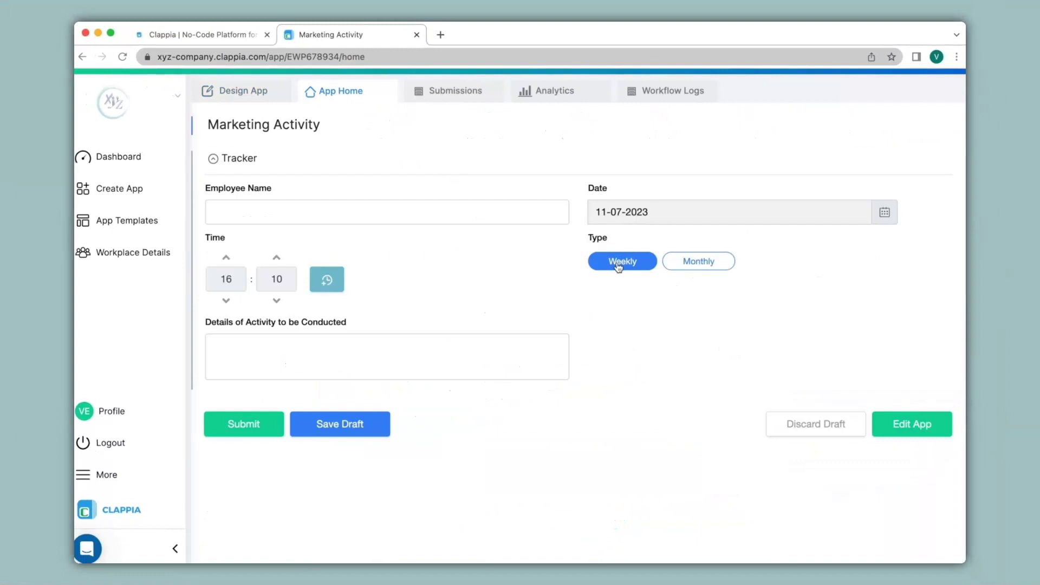
pyautogui.click(693, 263)
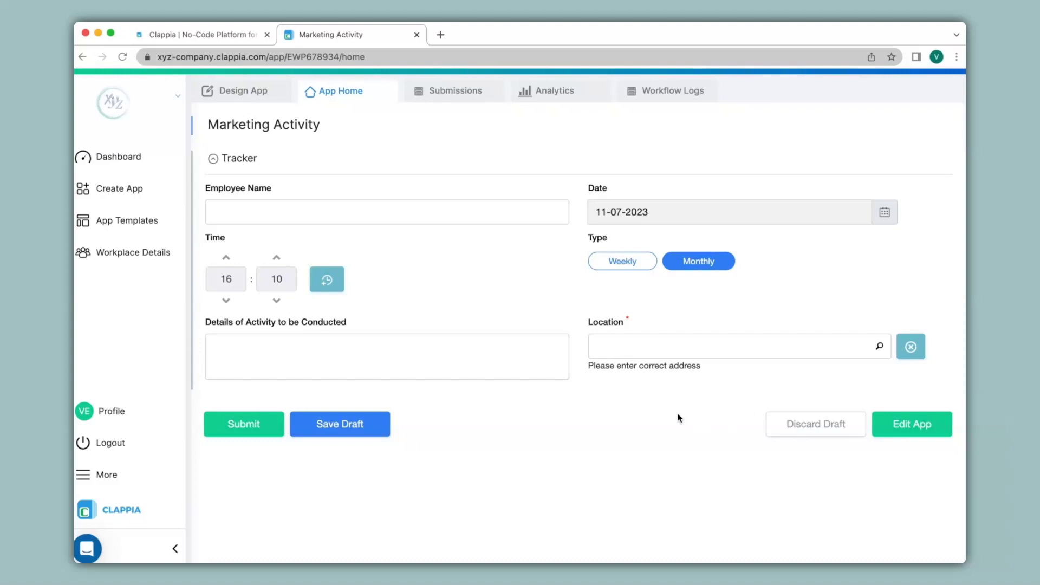
# - Add an 'Address' Calculations & Logic field whose formula uses the Location variable
pyautogui.click(252, 94)
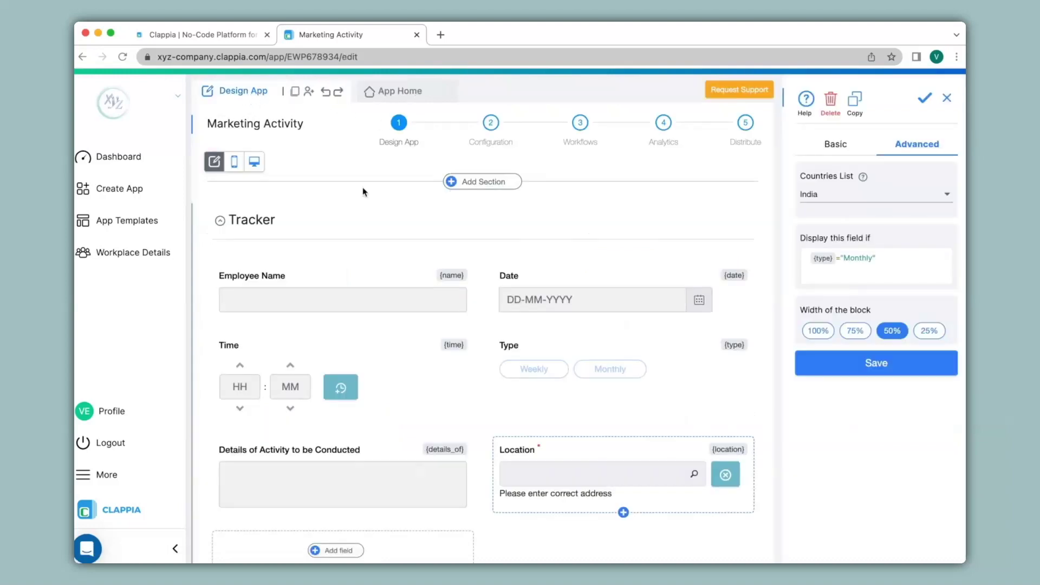
pyautogui.scroll(-3, 349, 325)
pyautogui.click(341, 365)
pyautogui.scroll(-2, 344, 369)
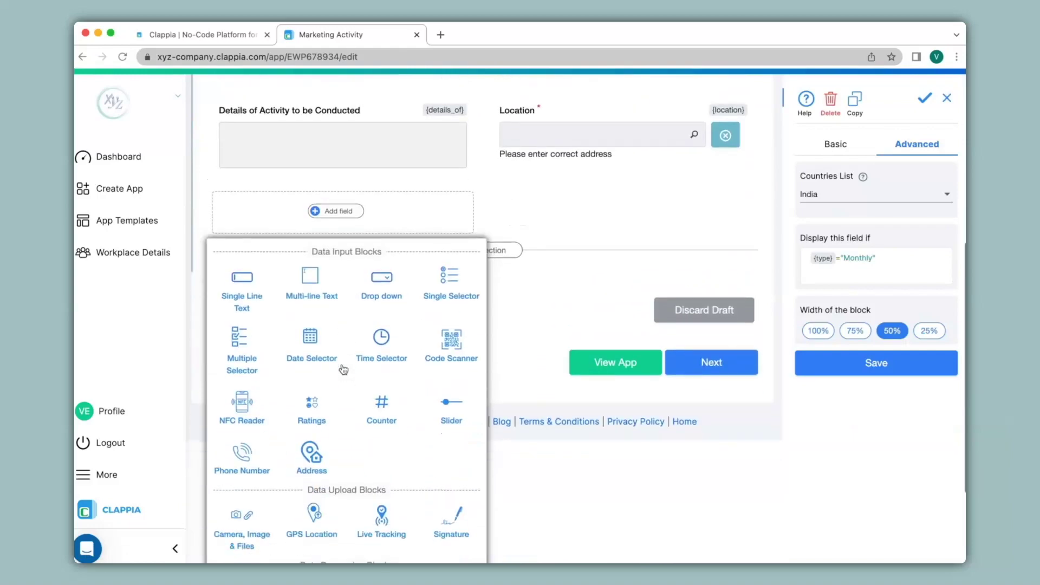
pyautogui.scroll(-2, 343, 369)
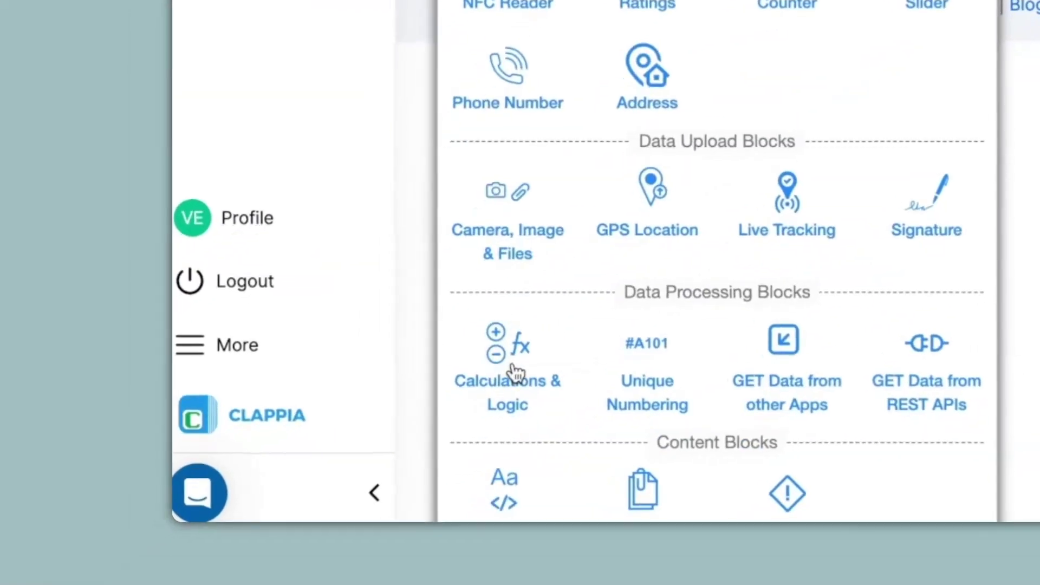
pyautogui.click(515, 373)
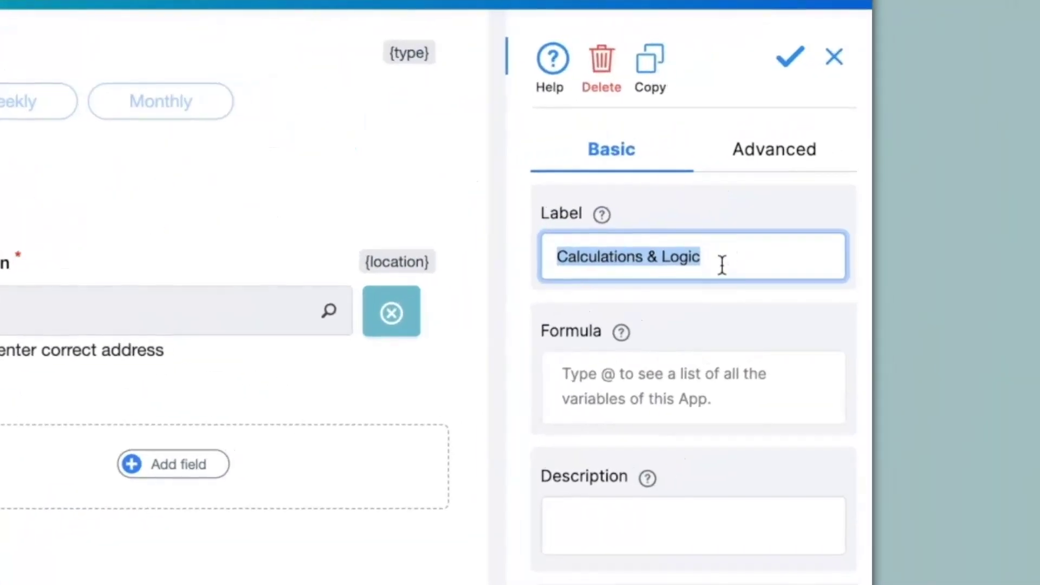
pyautogui.write('Address')
pyautogui.click(671, 377)
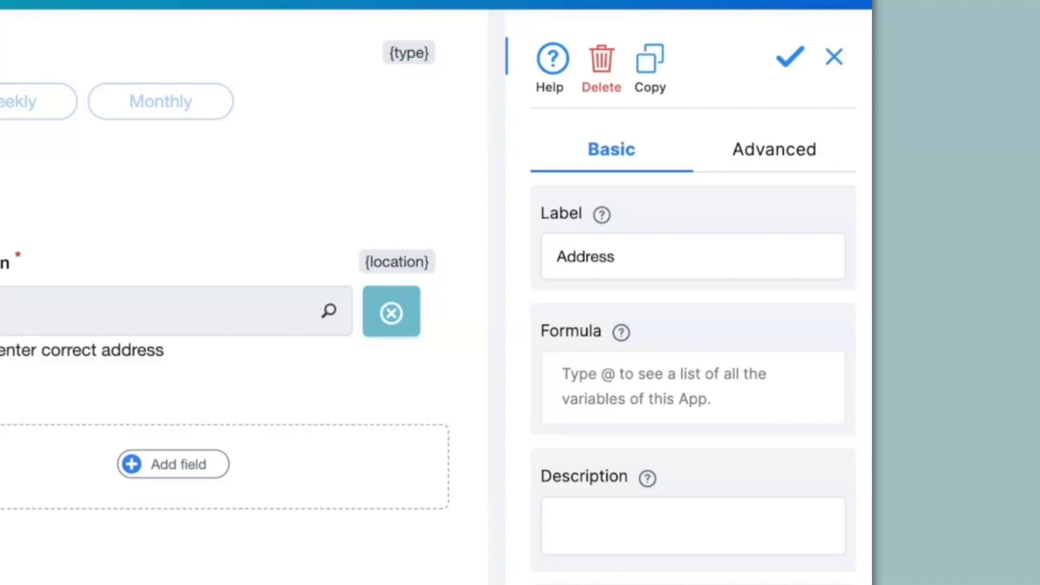
pyautogui.write('@loc')
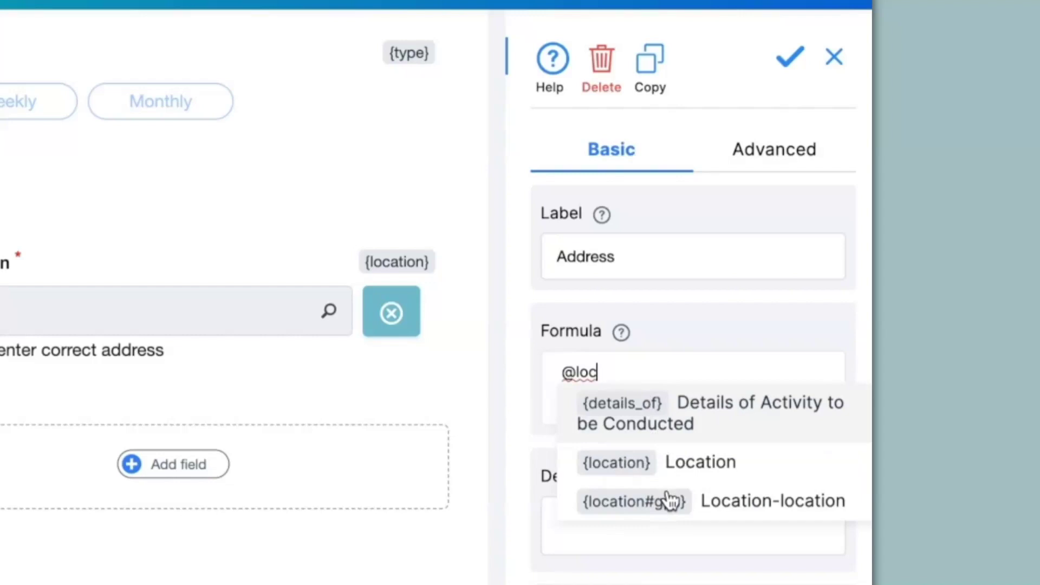
pyautogui.click(637, 474)
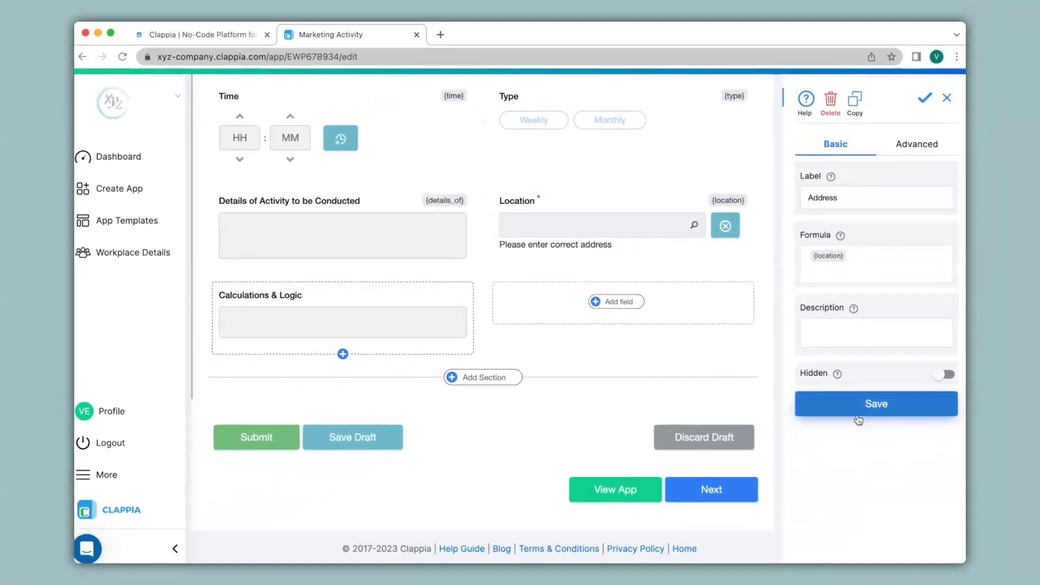
pyautogui.click(832, 520)
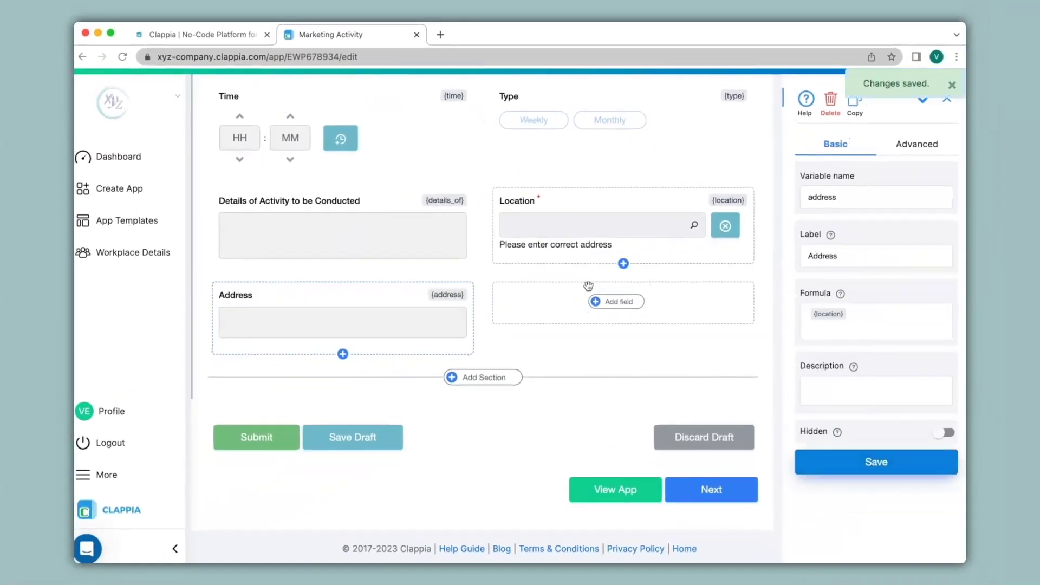
# - Add a 'GPS Coordinates' calculation field with formula {location#gps} and check it on App Home
pyautogui.click(461, 362)
pyautogui.scroll(-4, 602, 325)
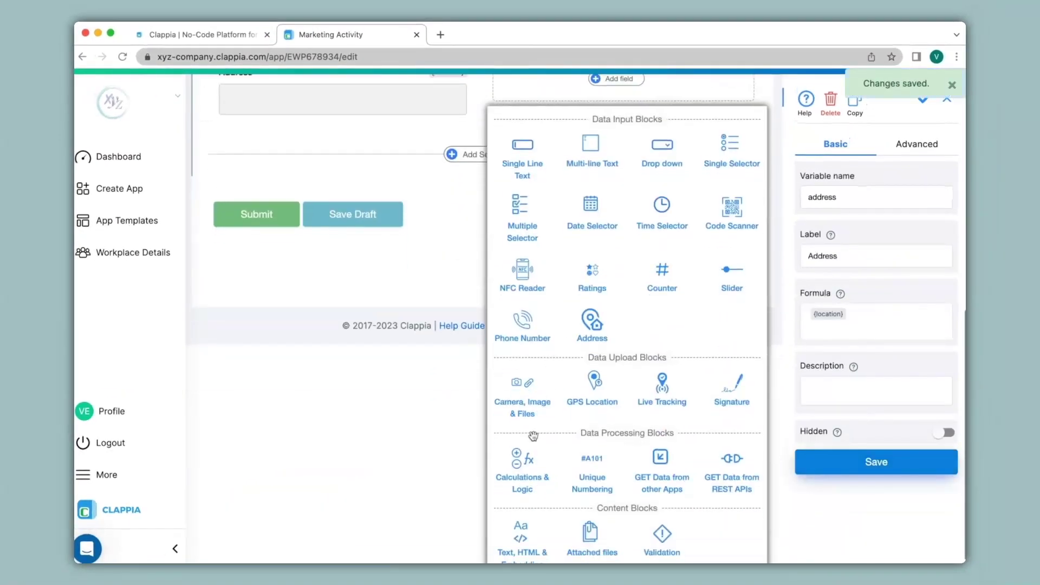
pyautogui.click(530, 457)
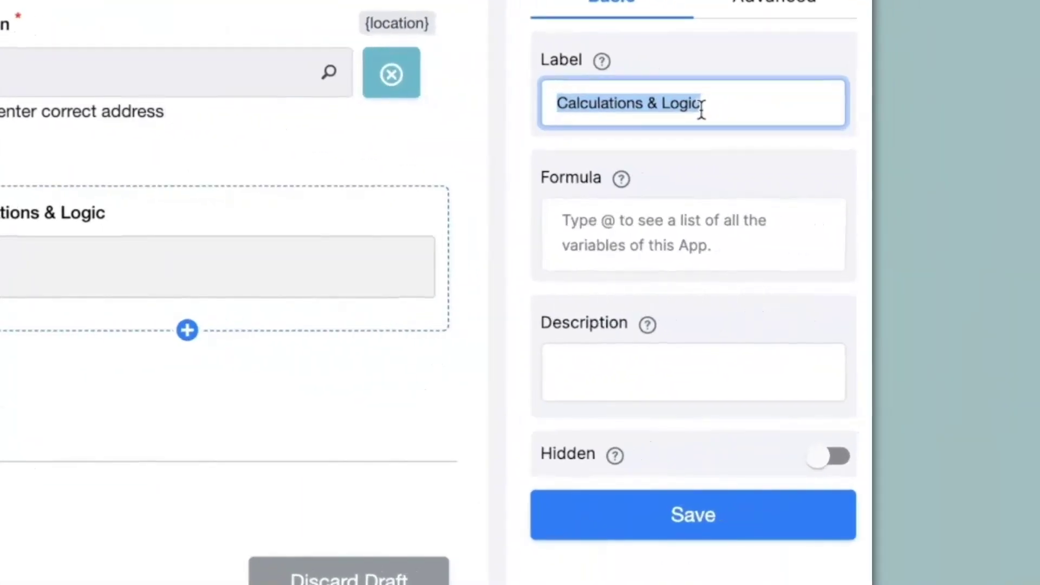
pyautogui.write('GPS Coordinates')
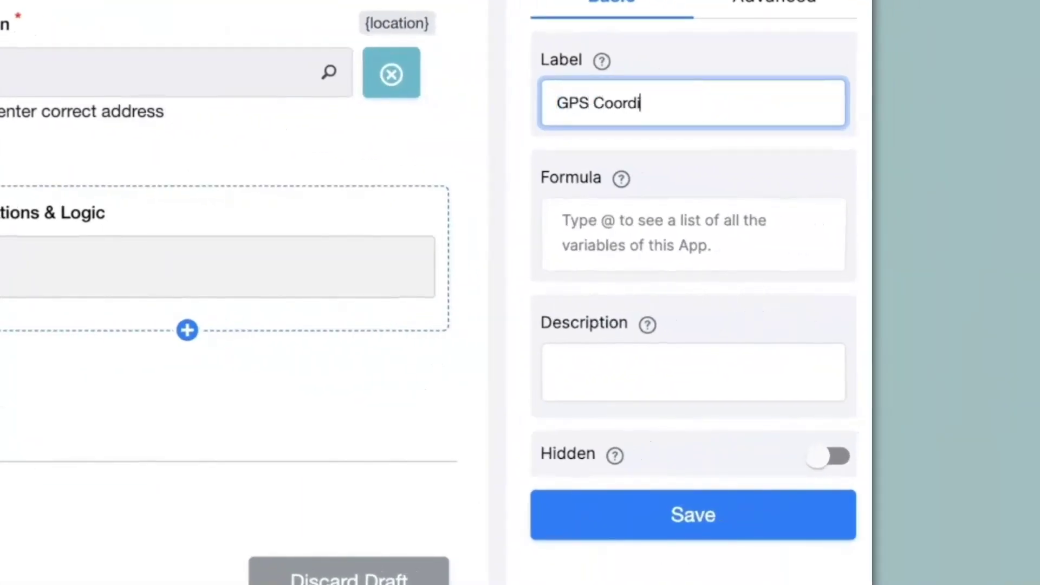
pyautogui.click(677, 211)
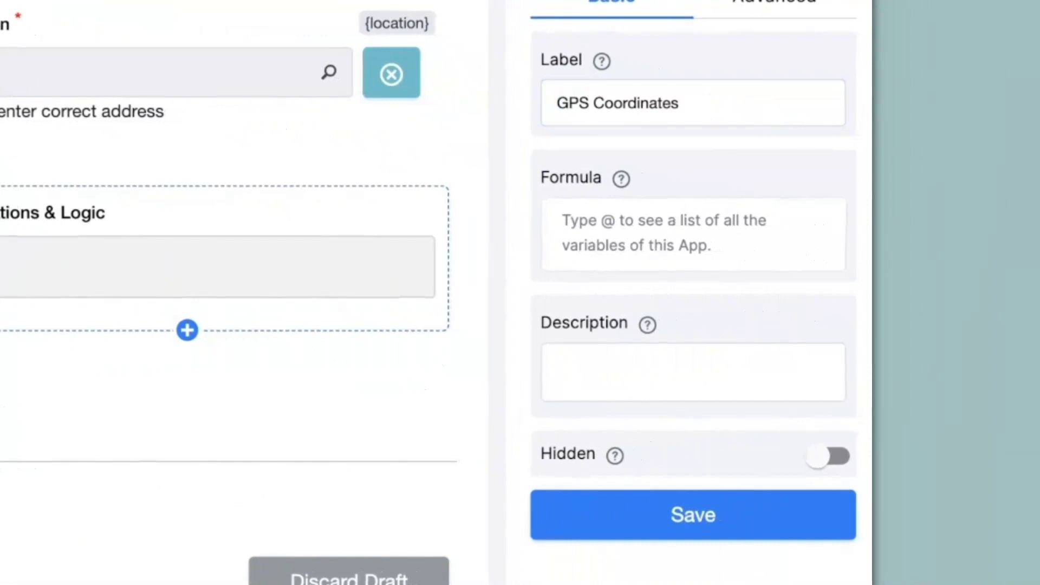
pyautogui.write('@loc')
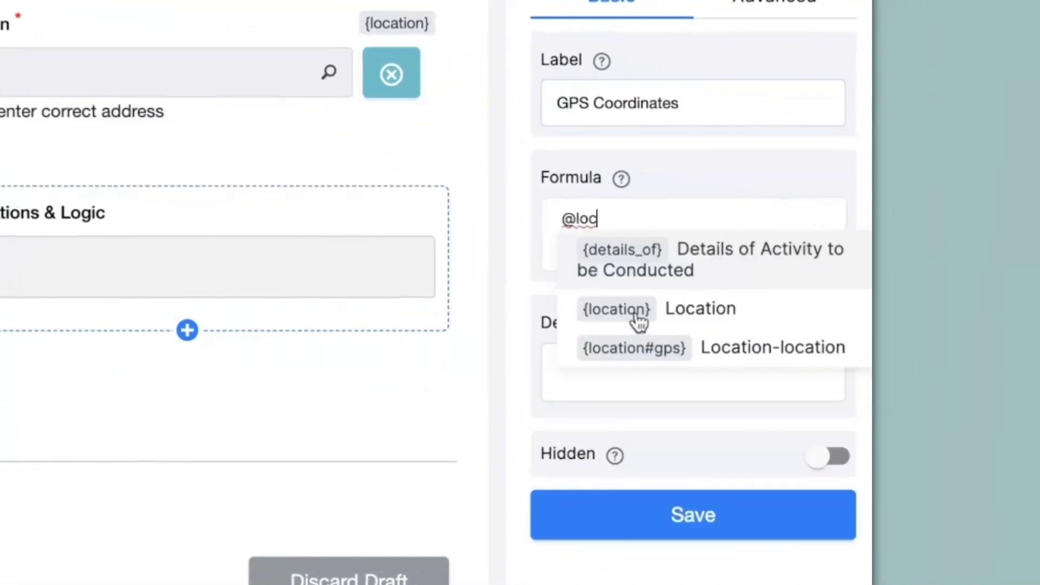
pyautogui.click(653, 358)
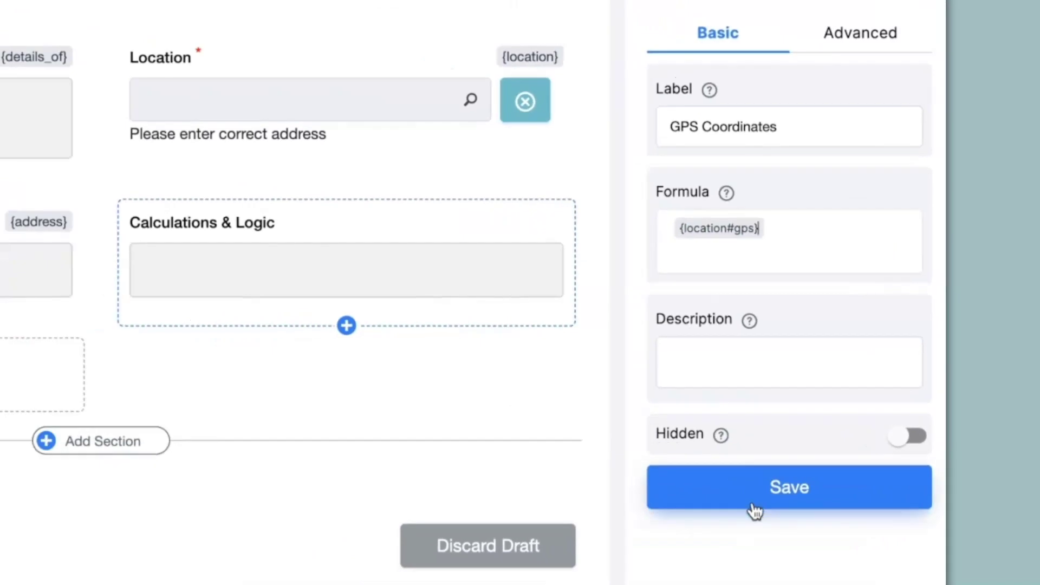
pyautogui.click(646, 534)
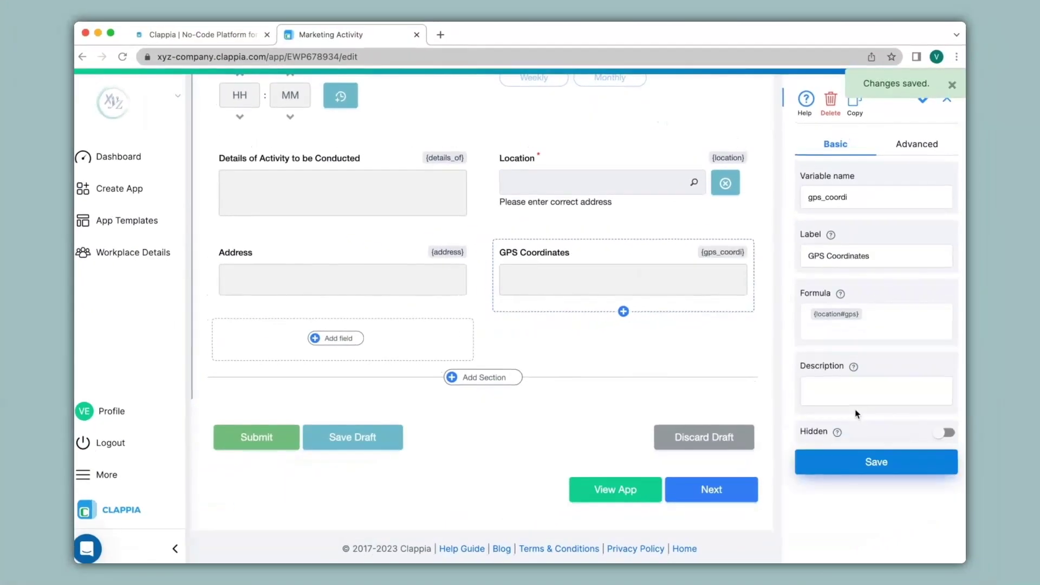
pyautogui.scroll(5, 465, 274)
pyautogui.click(399, 96)
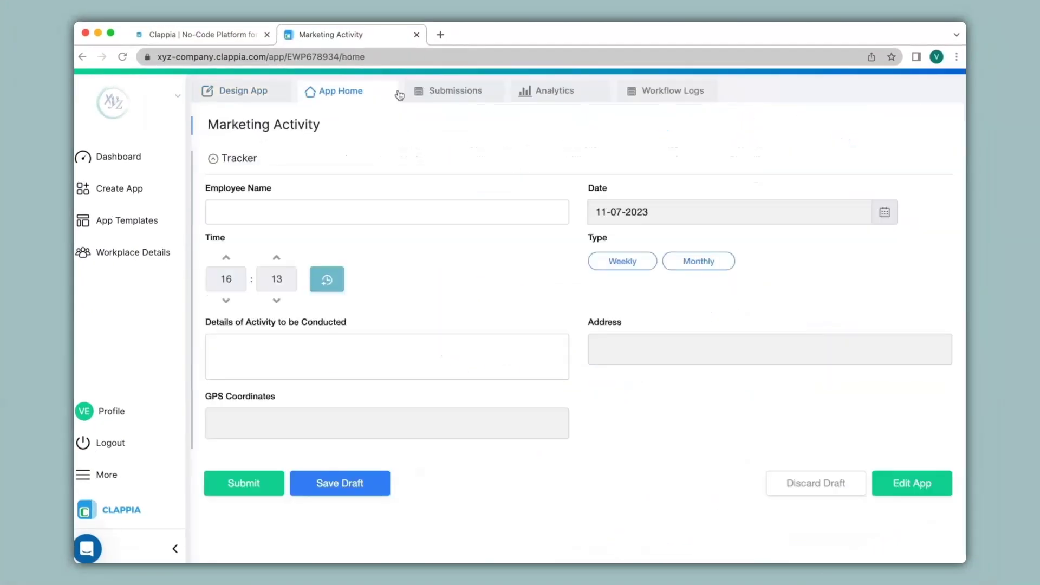
# - Enter the employee's name and two lines of details, 'Activity 1' and 'Activity 2'
pyautogui.click(393, 206)
pyautogui.write('Avinash')
pyautogui.click(491, 350)
pyautogui.write('Activity 1')
pyautogui.press('Return')
pyautogui.write('Activity 2')
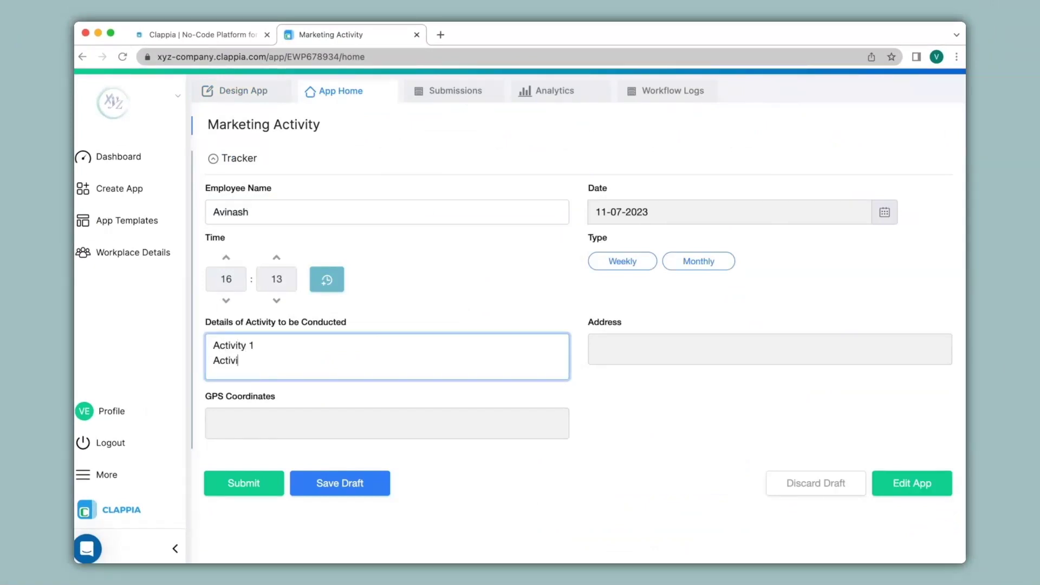
# - Set the type to Monthly and pick the first Location suggestion for 'clappia, h'
pyautogui.click(698, 262)
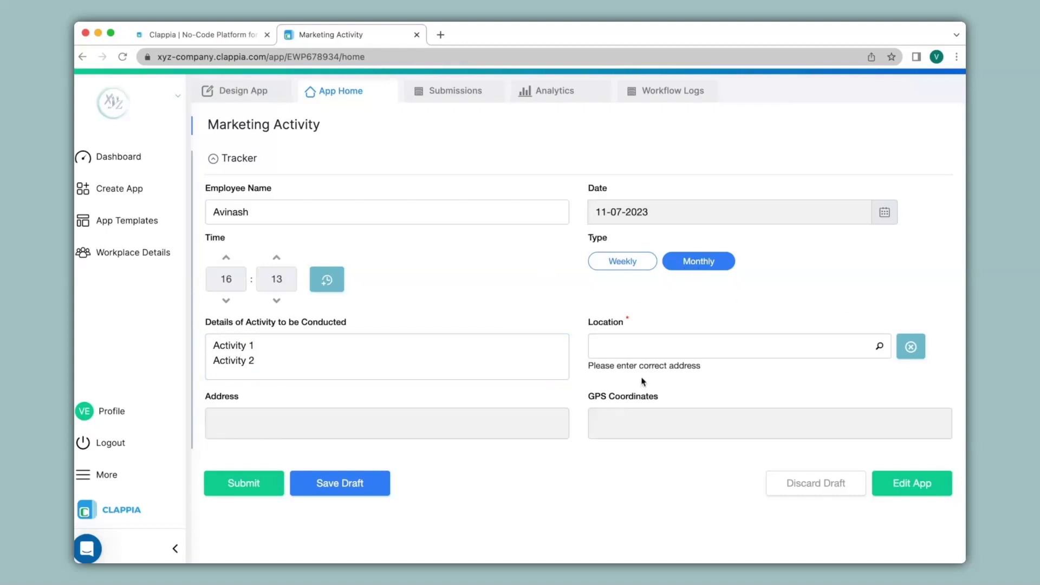
pyautogui.click(631, 349)
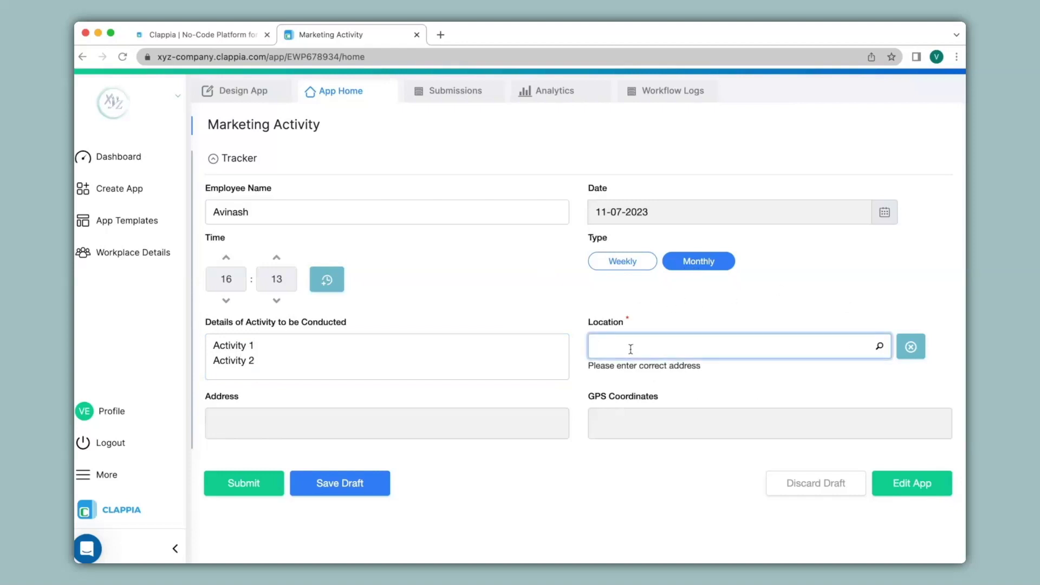
pyautogui.write('clappia, h')
pyautogui.click(619, 378)
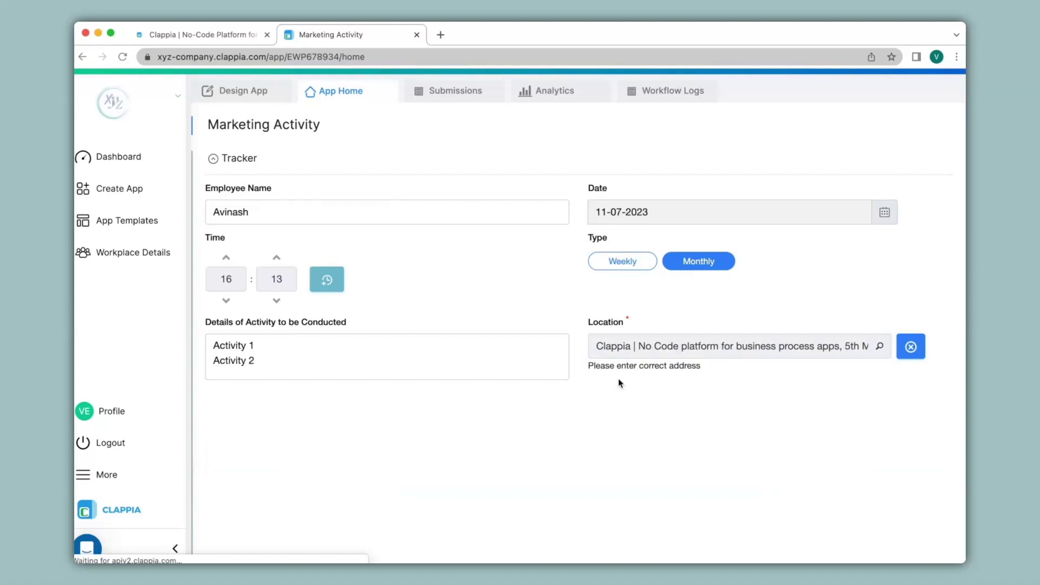
# - Check the auto-filled Address and GPS Coordinates, then submit the entry
pyautogui.scroll(-2, 619, 381)
pyautogui.scroll(-3, 619, 381)
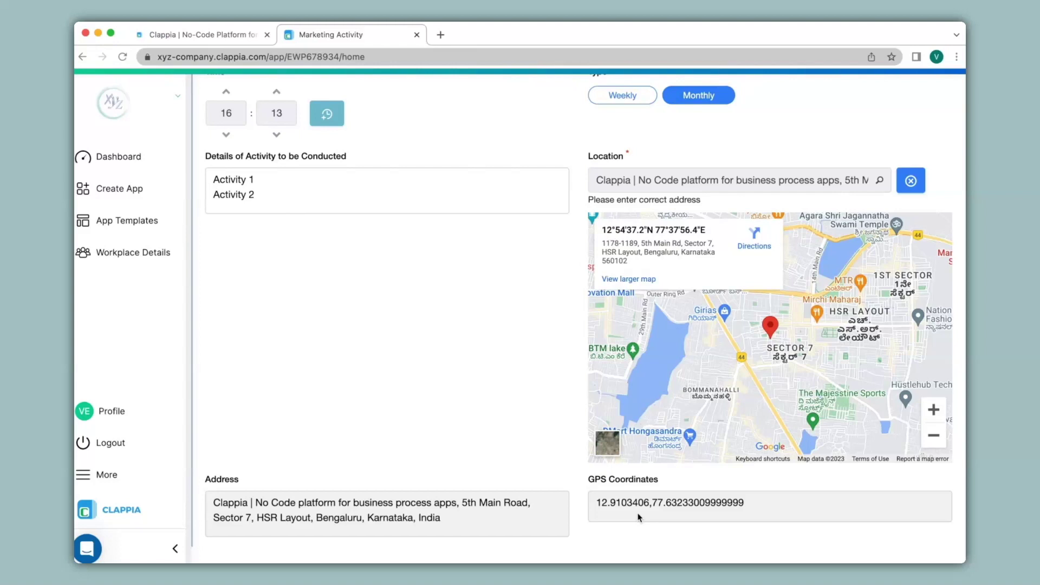
pyautogui.scroll(-3, 640, 518)
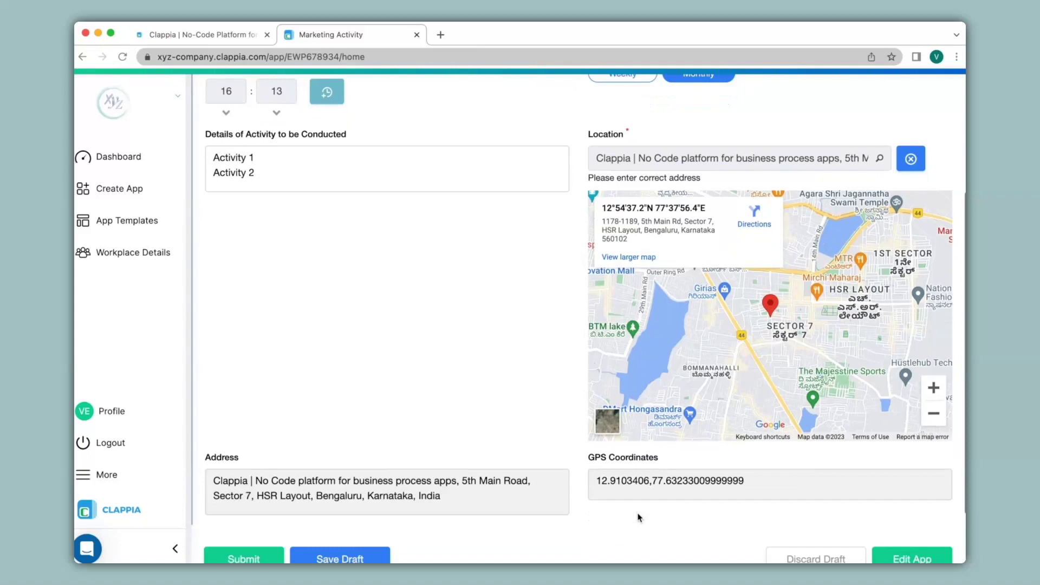
pyautogui.click(243, 478)
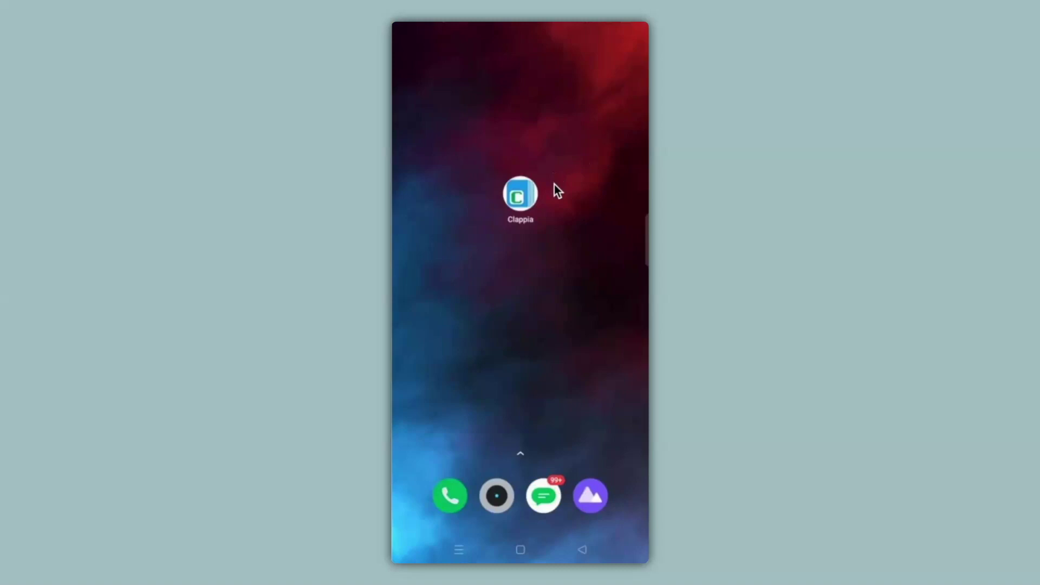
# - On the phone, open Marketing Activity and enter a name, 'Activity 3' details and a 'Clappia, hs' location
pyautogui.click(530, 196)
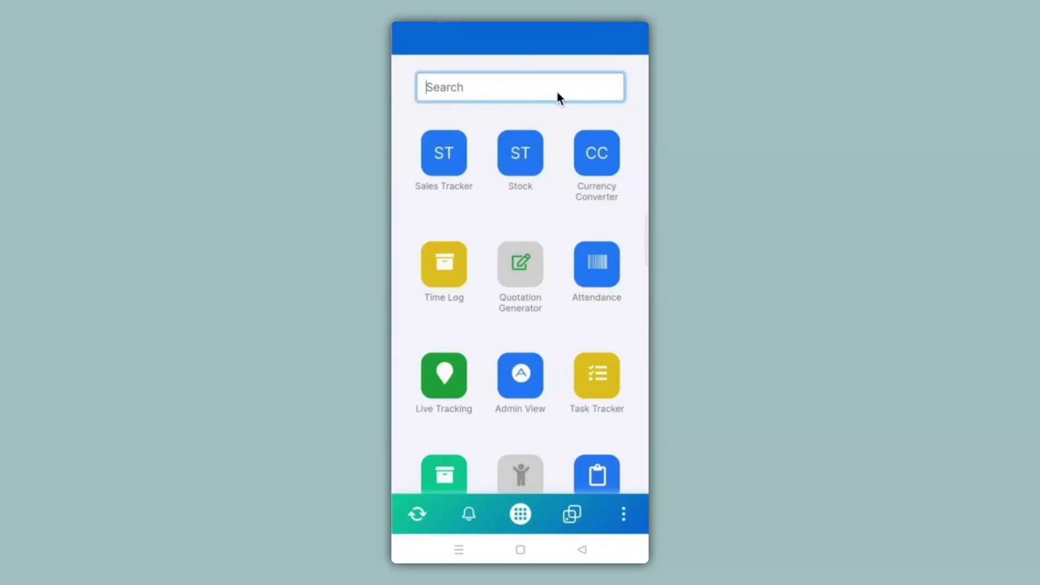
pyautogui.click(447, 187)
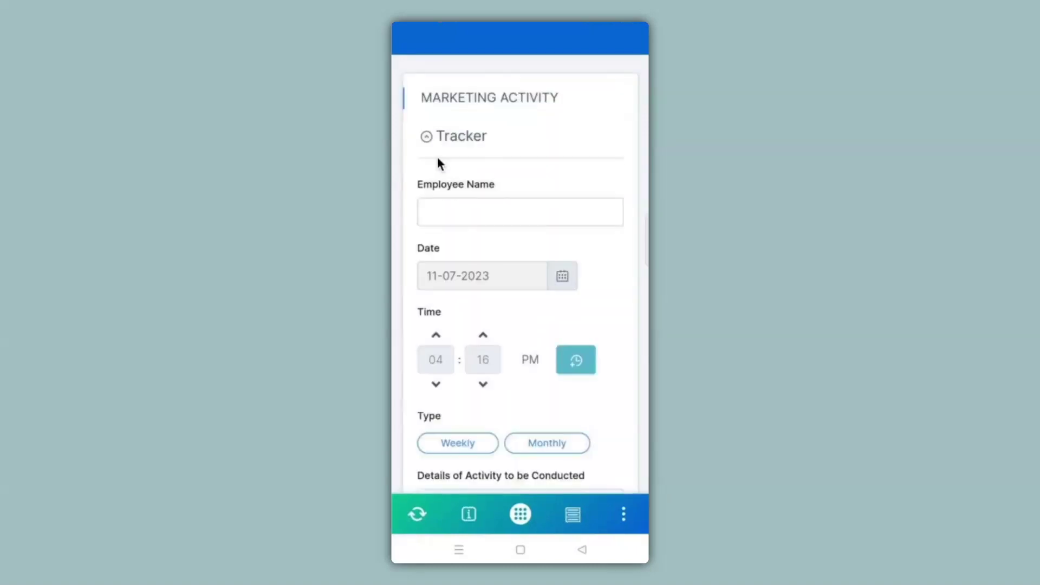
pyautogui.scroll(-5, 438, 158)
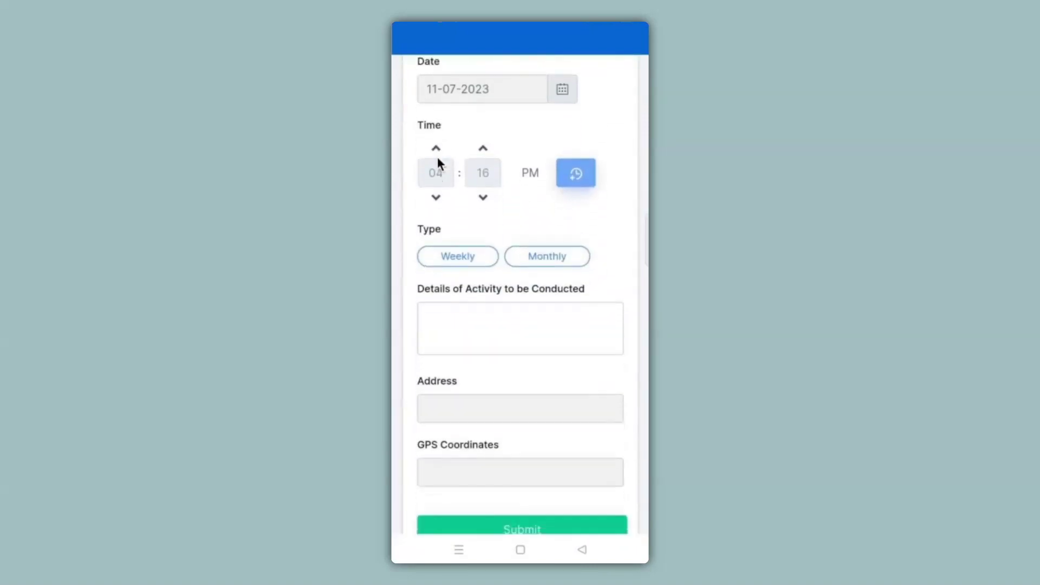
pyautogui.scroll(5, 437, 159)
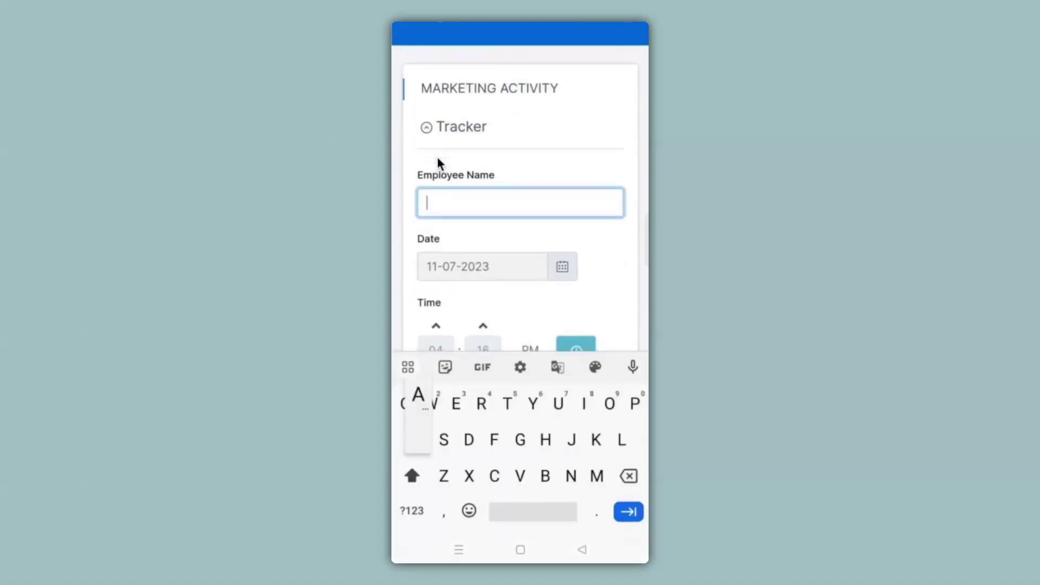
pyautogui.write('Anika')
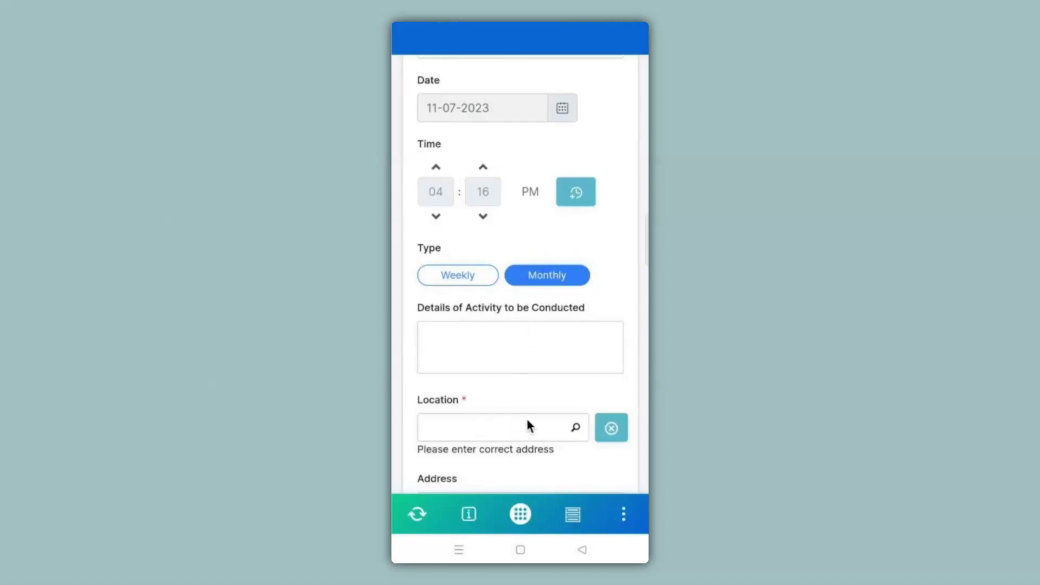
pyautogui.write('Activity 3Clappia, hs')
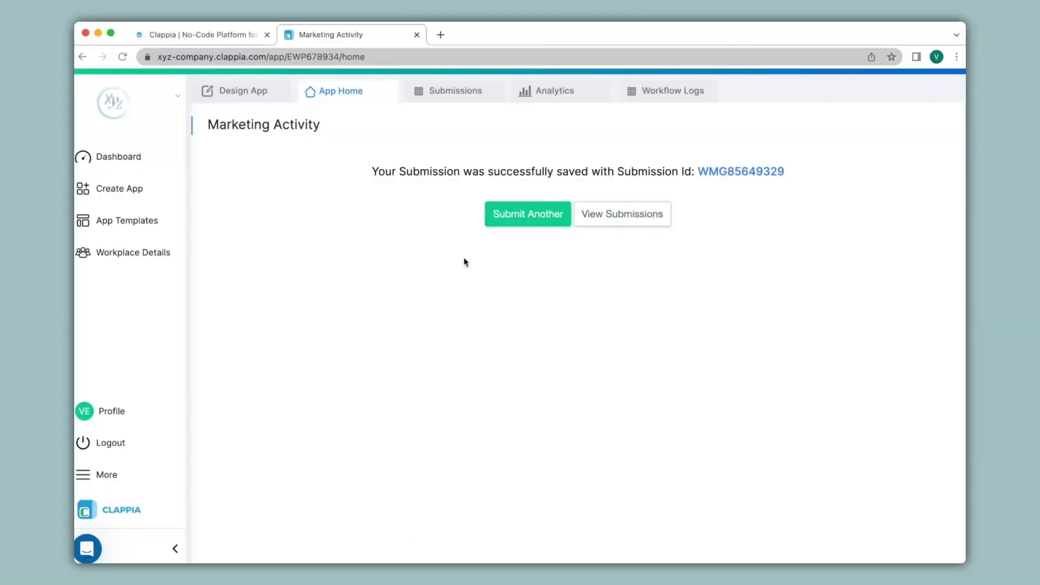
# - Review the submission's Address and GPS Coordinates under Submissions, then return to Design App
pyautogui.click(451, 96)
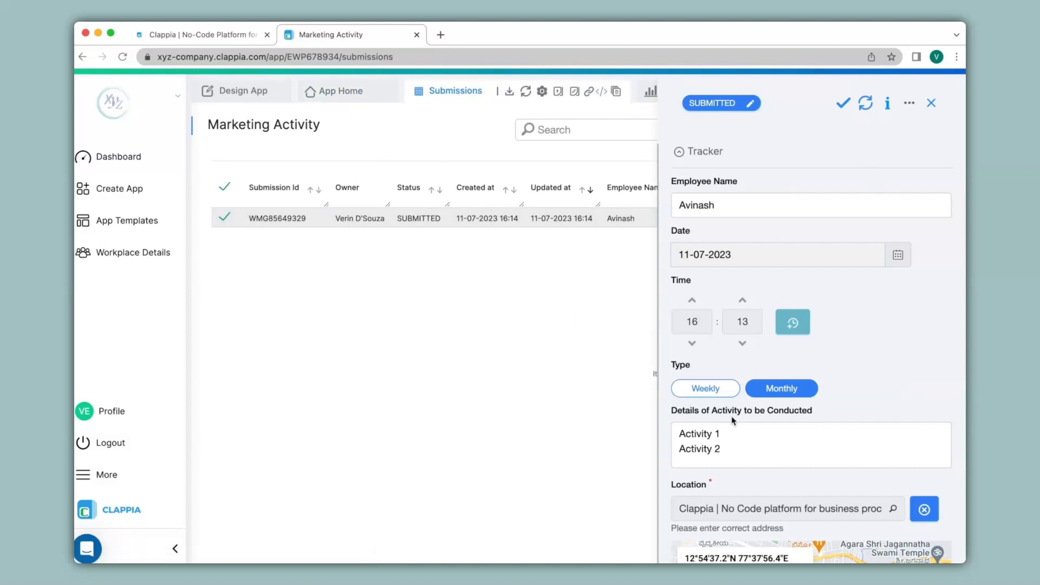
pyautogui.scroll(-10, 820, 335)
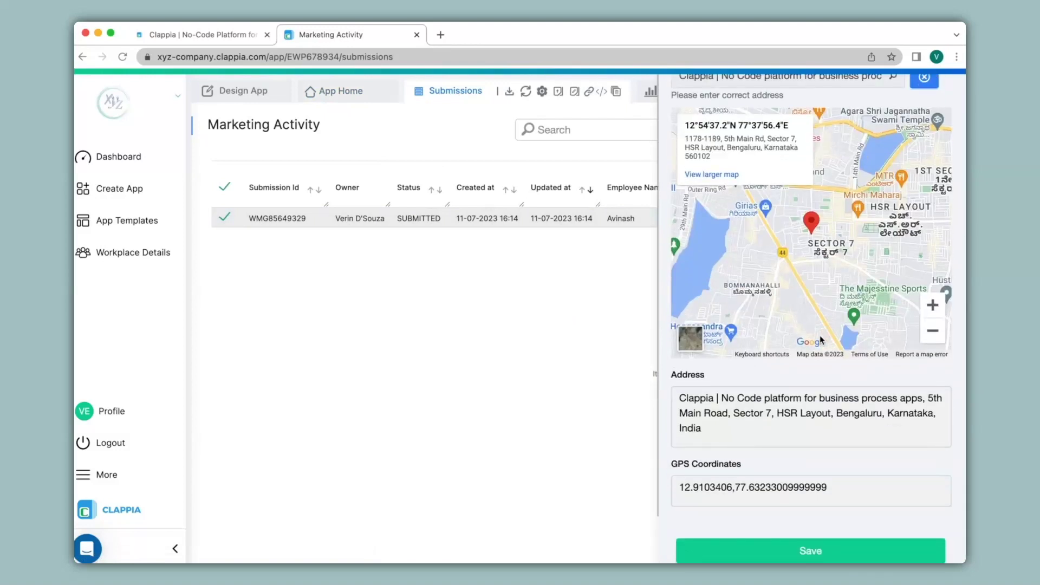
pyautogui.click(244, 92)
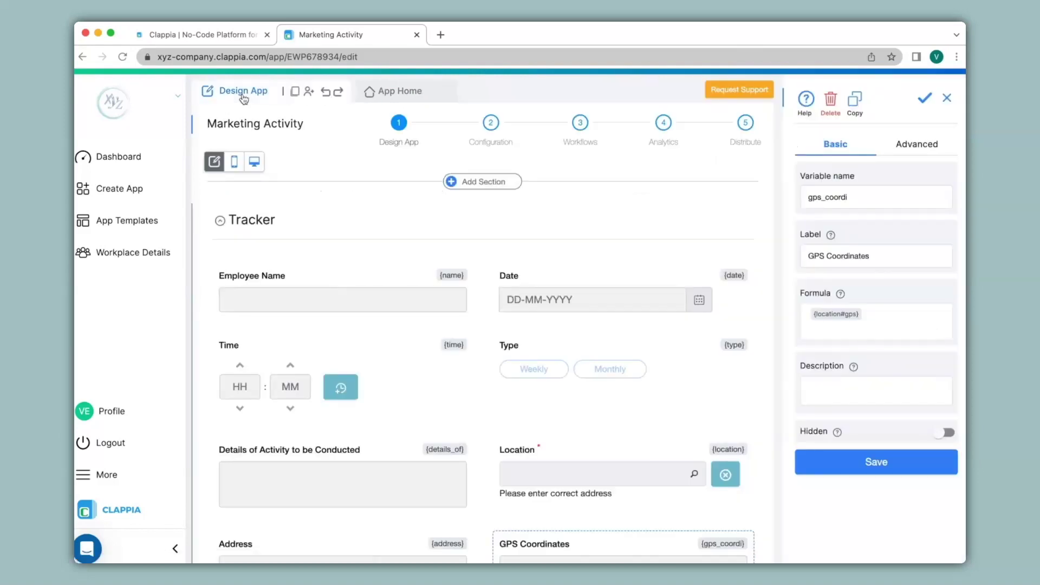